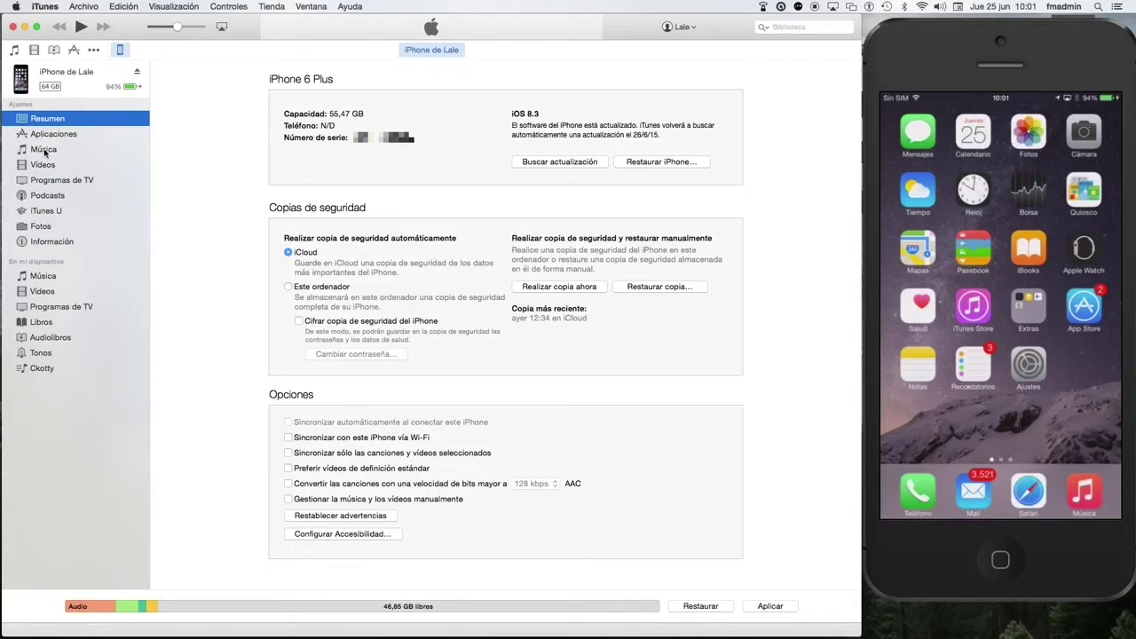
Step: Review the iPhone's music synchronization settings and open the music stored on the device
left_click(46, 150)
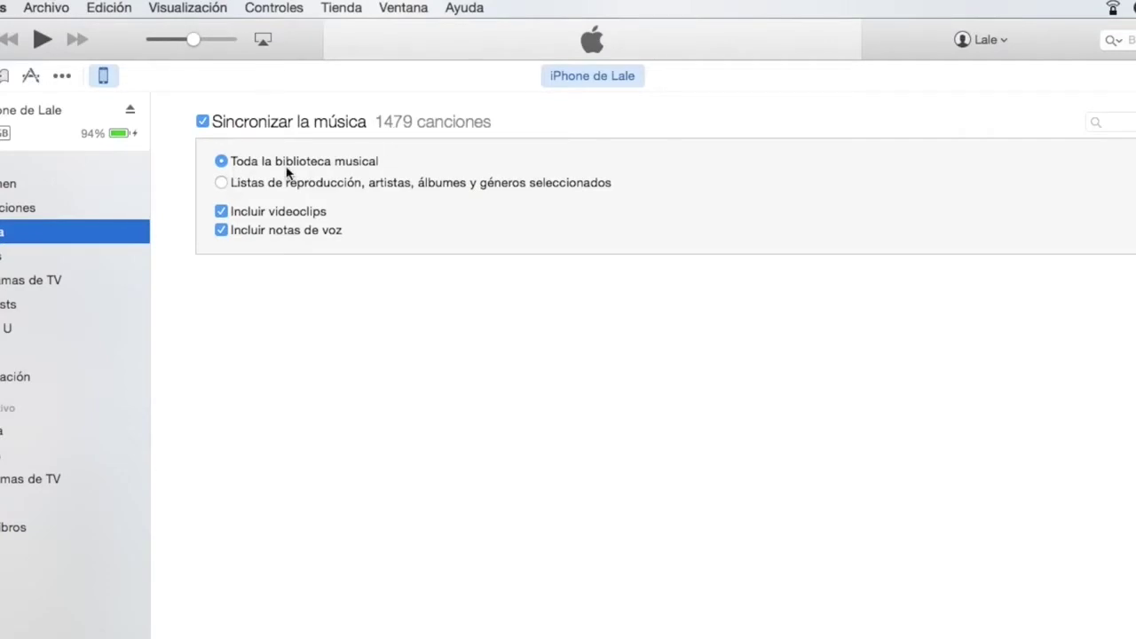
left_click(53, 430)
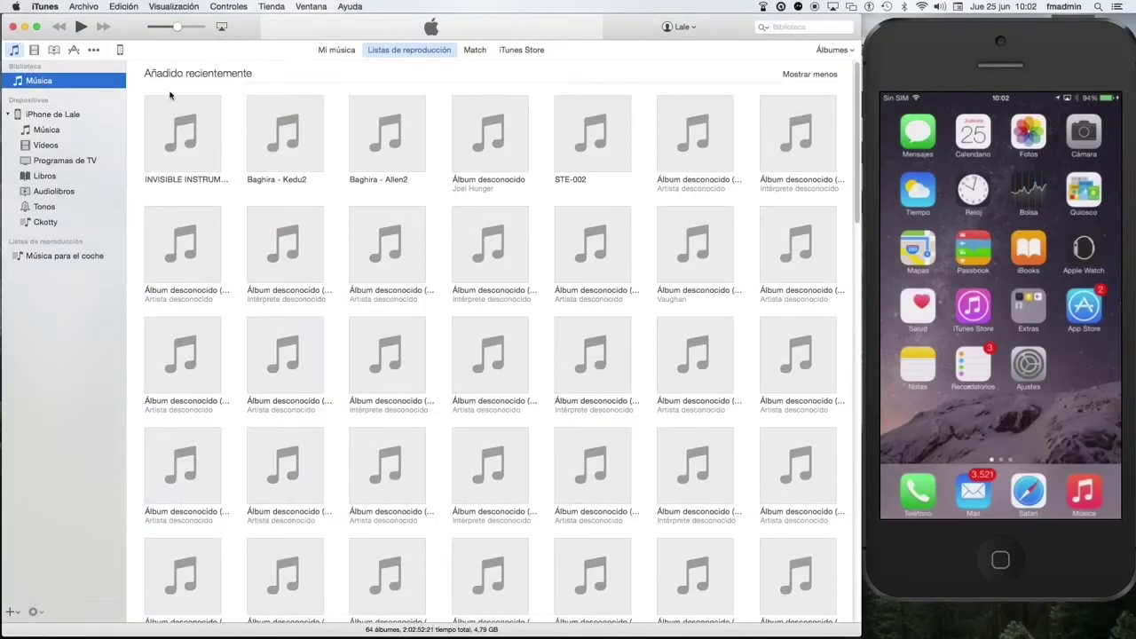
Step: View the computer's music library by songs (Canciones) and by artists (Artistas)
left_click(832, 51)
left_click(818, 75)
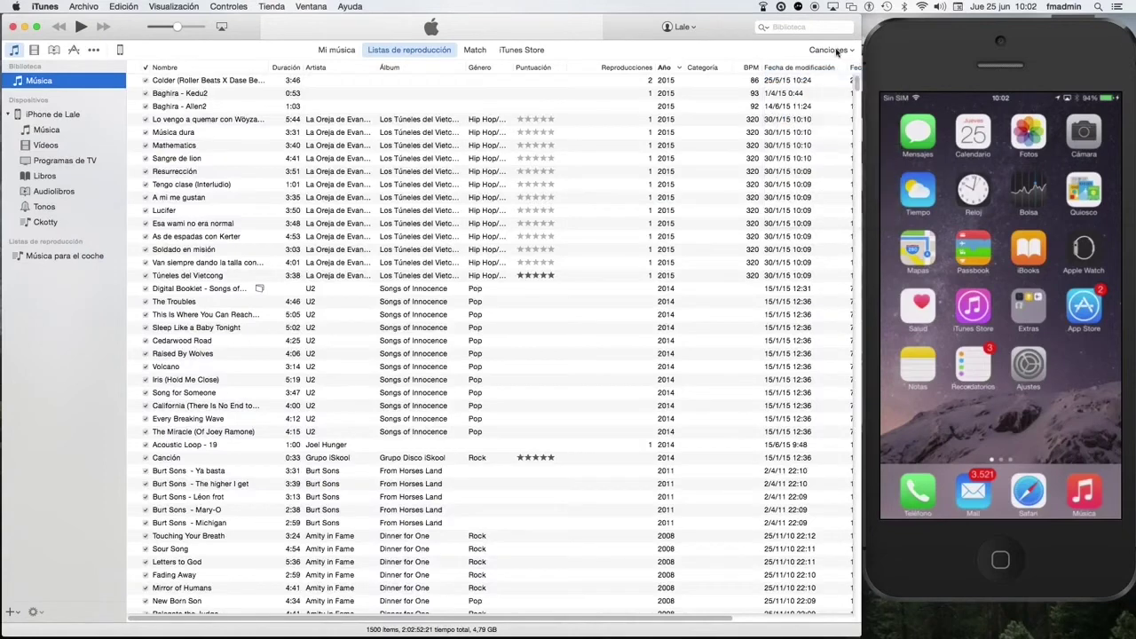
left_click(836, 49)
left_click(800, 102)
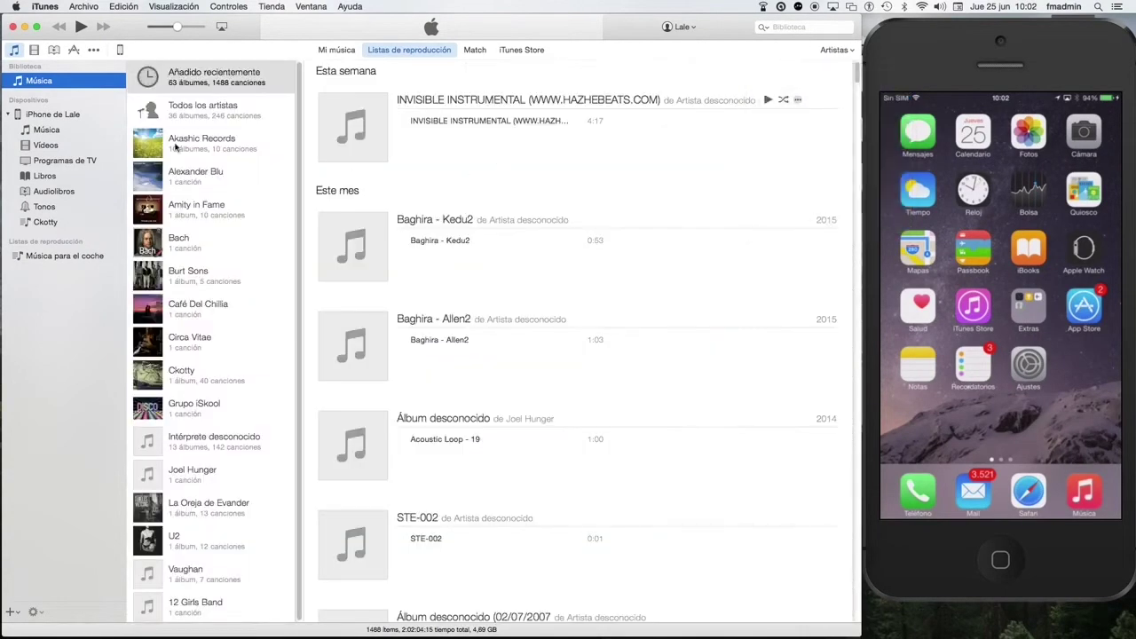
Step: Show the songs stored on the connected iPhone
left_click(49, 115)
left_click(46, 114)
left_click(46, 131)
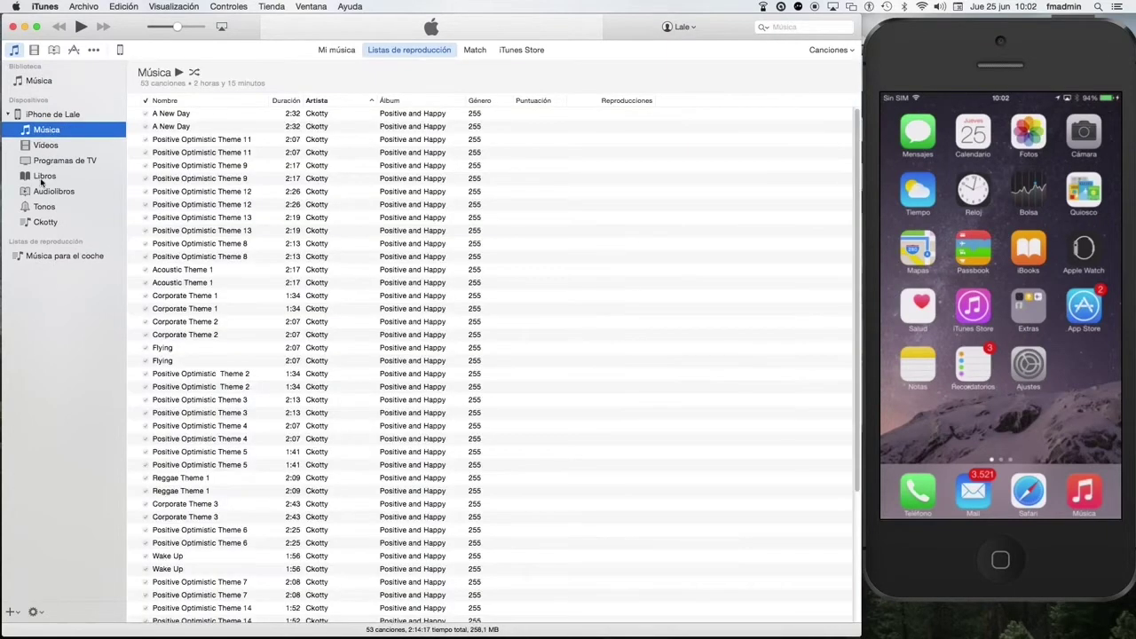
Step: Set the iPhone's music sync to selected playlists, artists, albums and genres, and exclude videoclips and voice memos
left_click(119, 50)
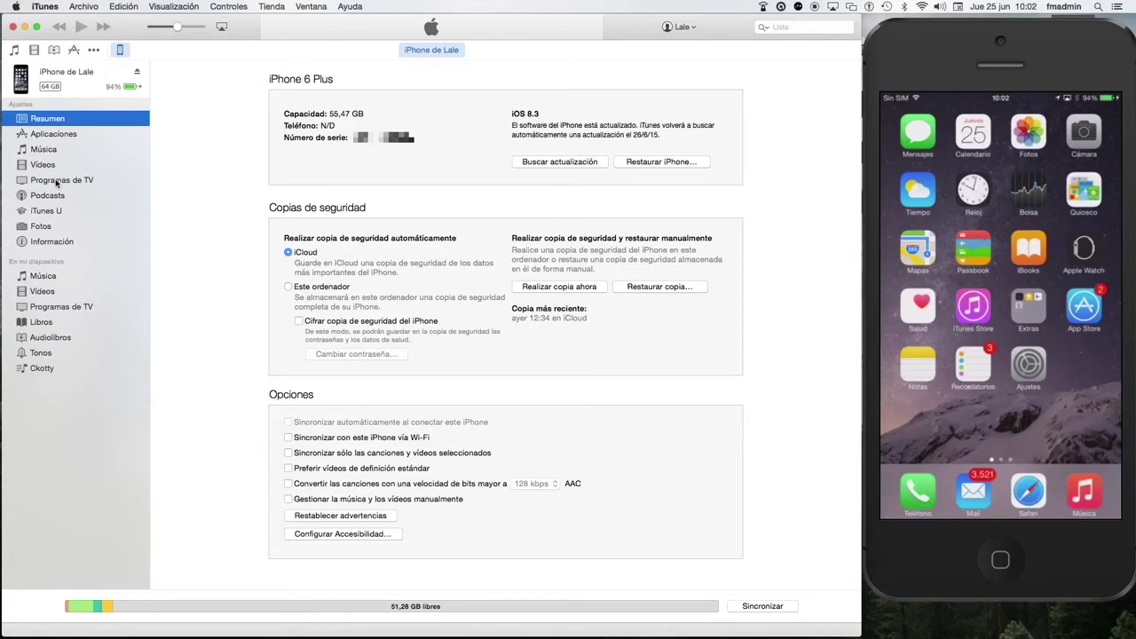
left_click(44, 149)
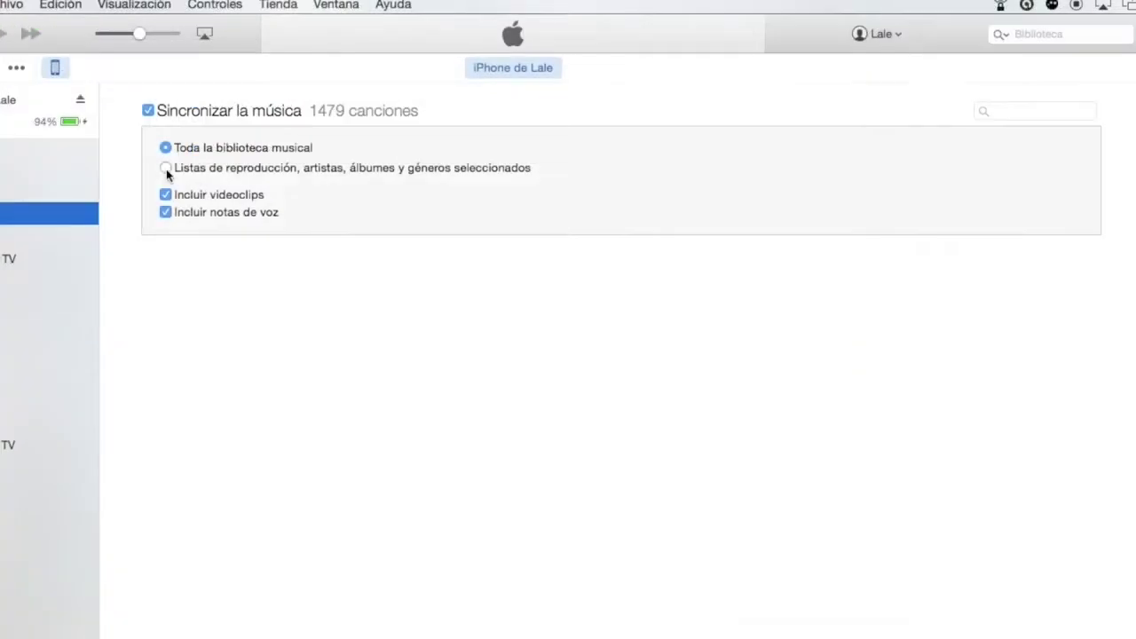
left_click(166, 168)
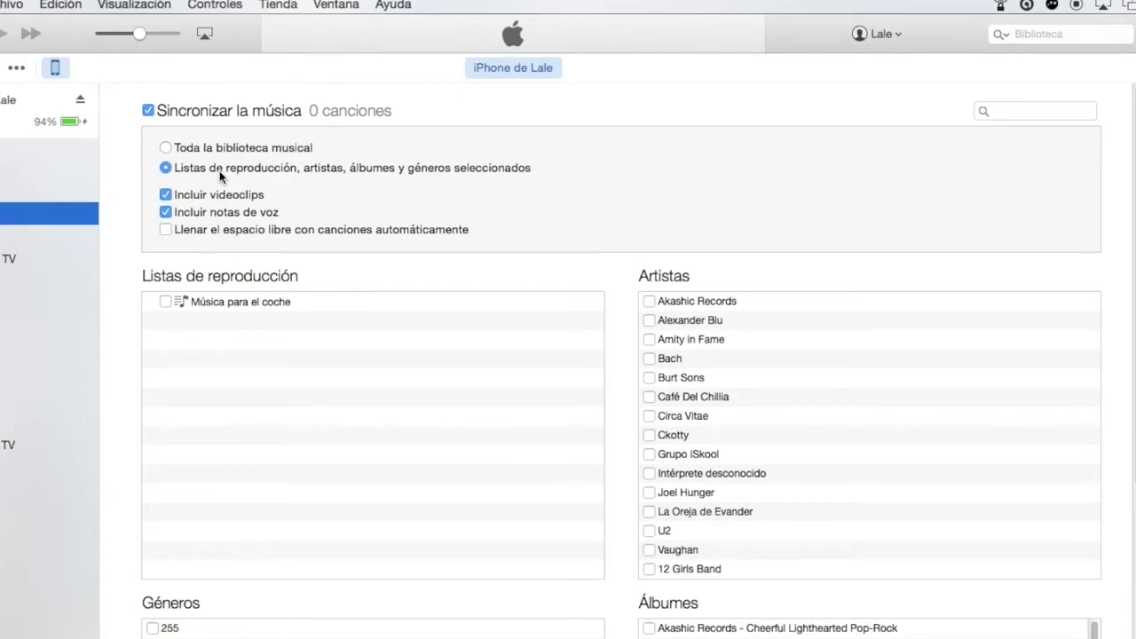
left_click(165, 211)
left_click(165, 193)
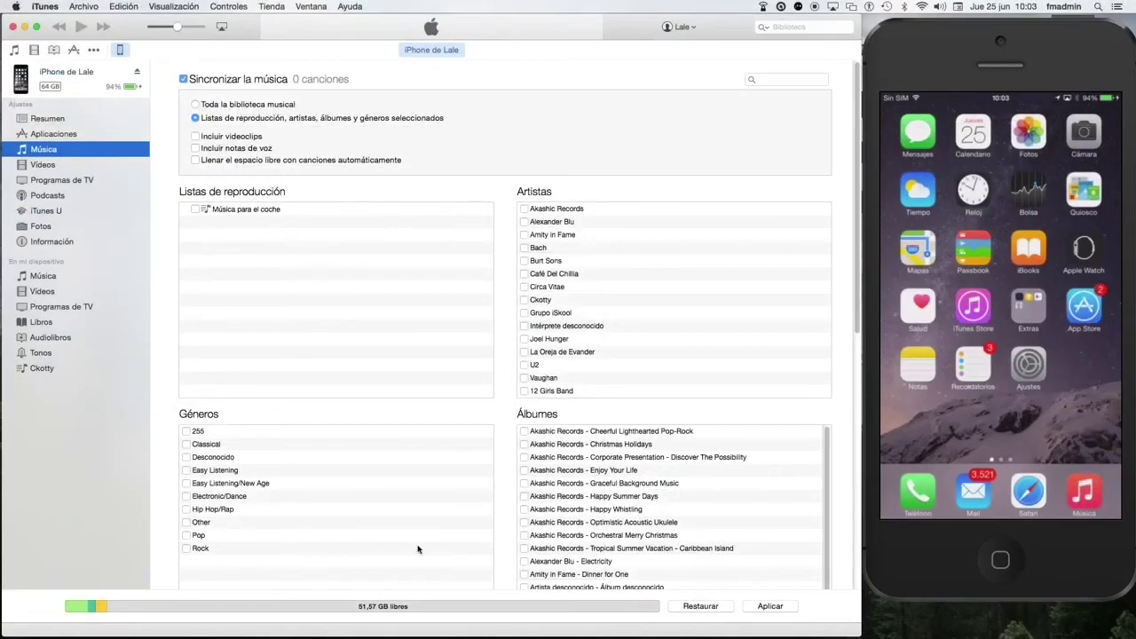
Step: Select the artist Bach for music synchronization, apply the changes to the iPhone and confirm
scroll(398, 390, "down", 2)
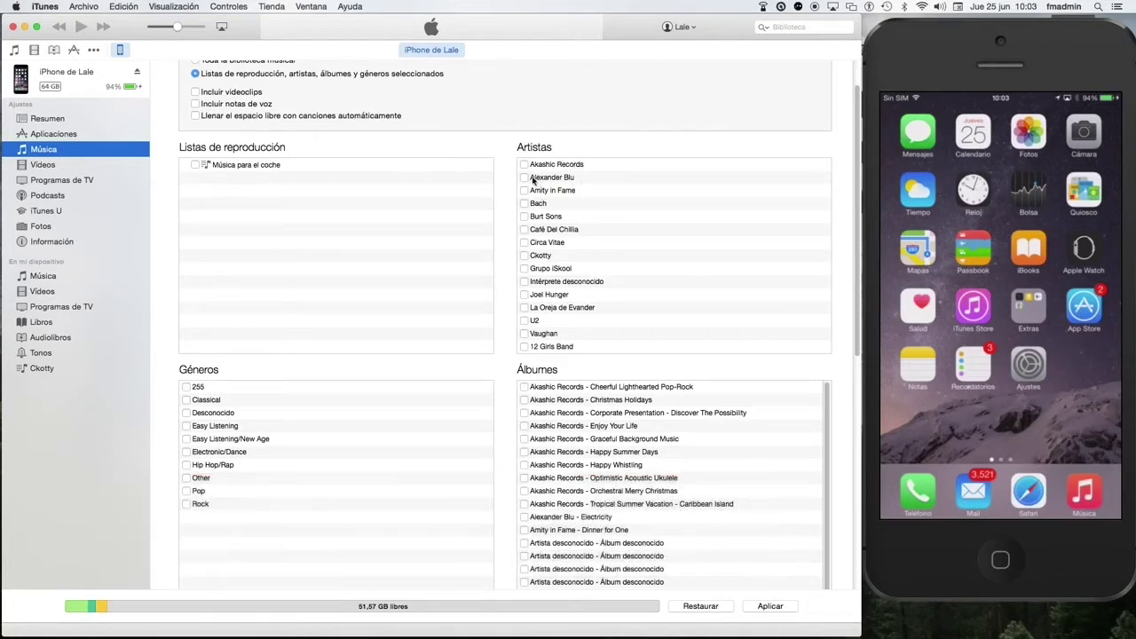
left_click(523, 203)
left_click(769, 606)
left_click(669, 246)
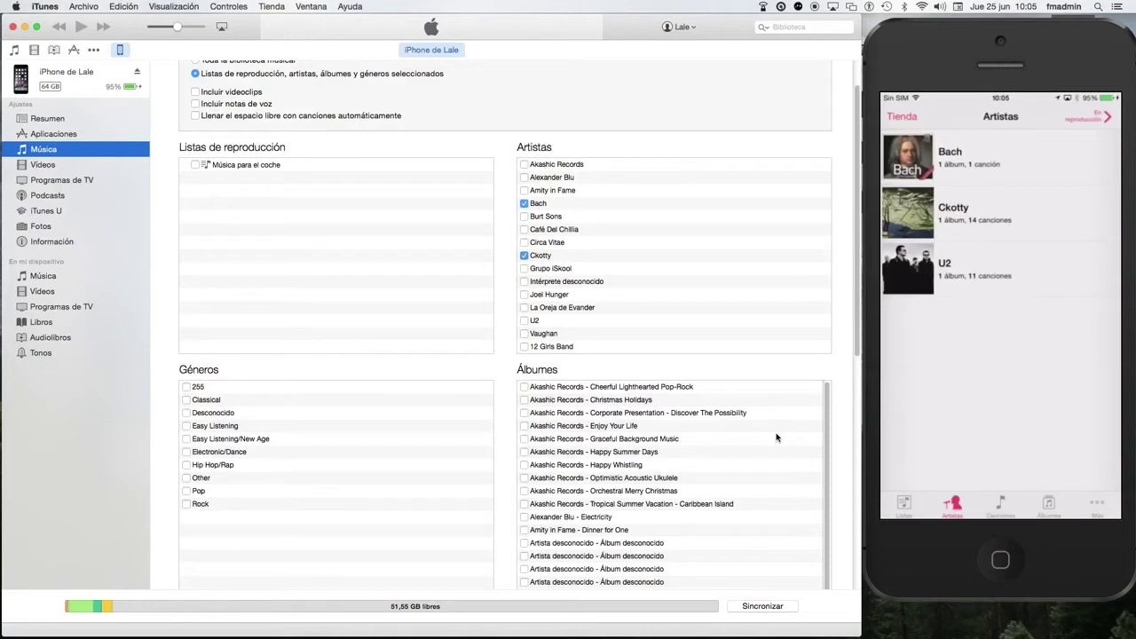
Step: Keep Ckotty selected, add the albums Enjoy Your Life, Dinner for One and Álbum desconocido (12/11/2007, and apply the sync
left_click(523, 255)
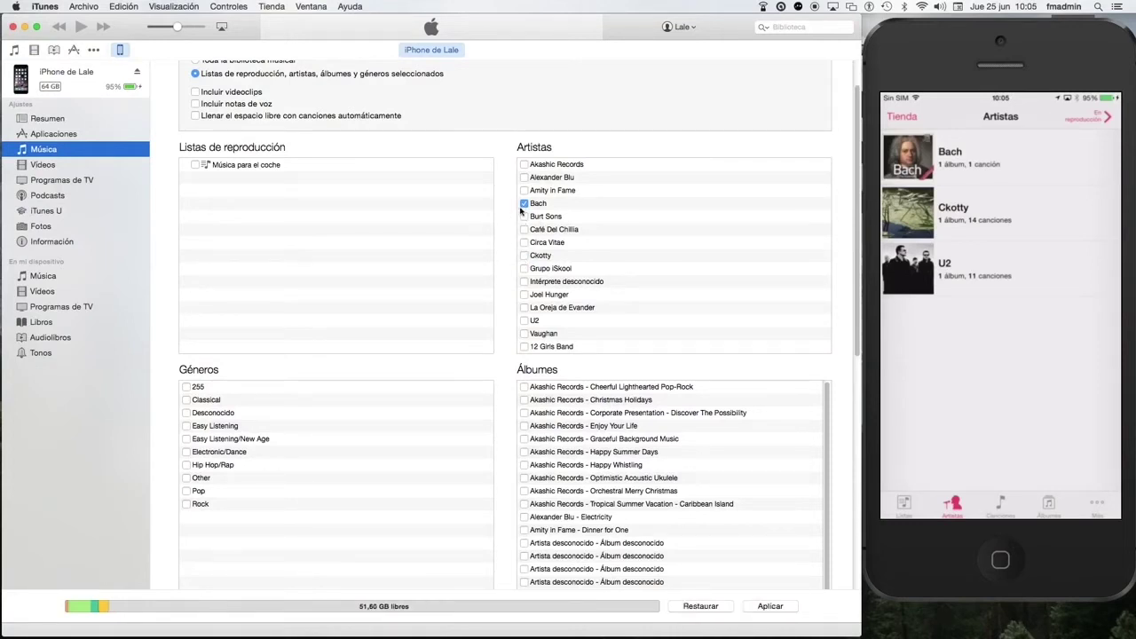
left_click(524, 255)
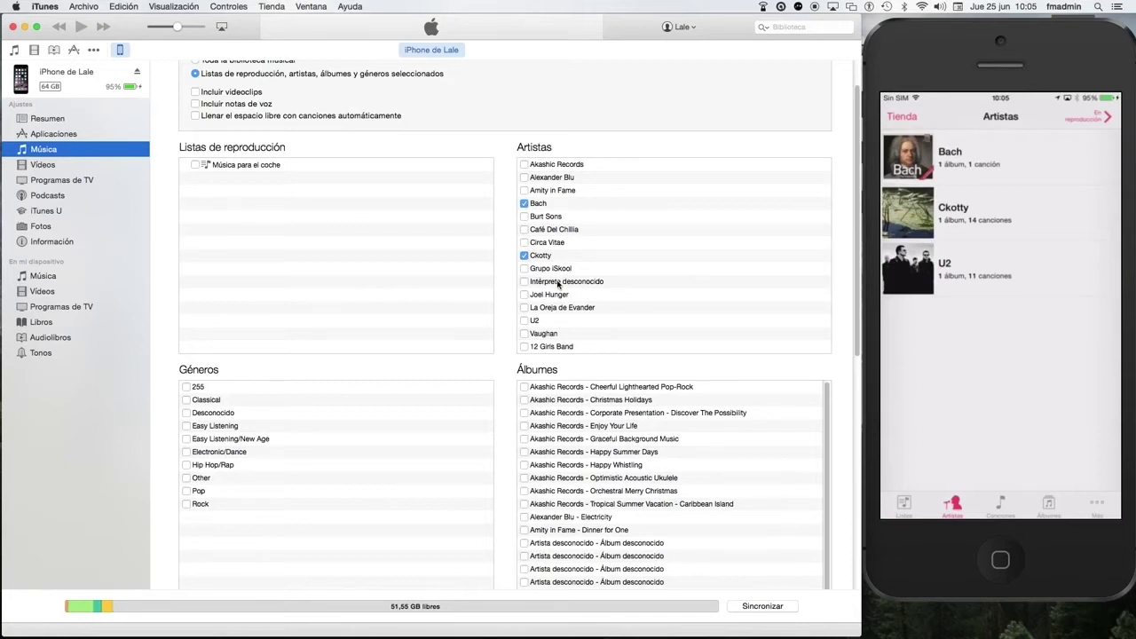
left_click(524, 426)
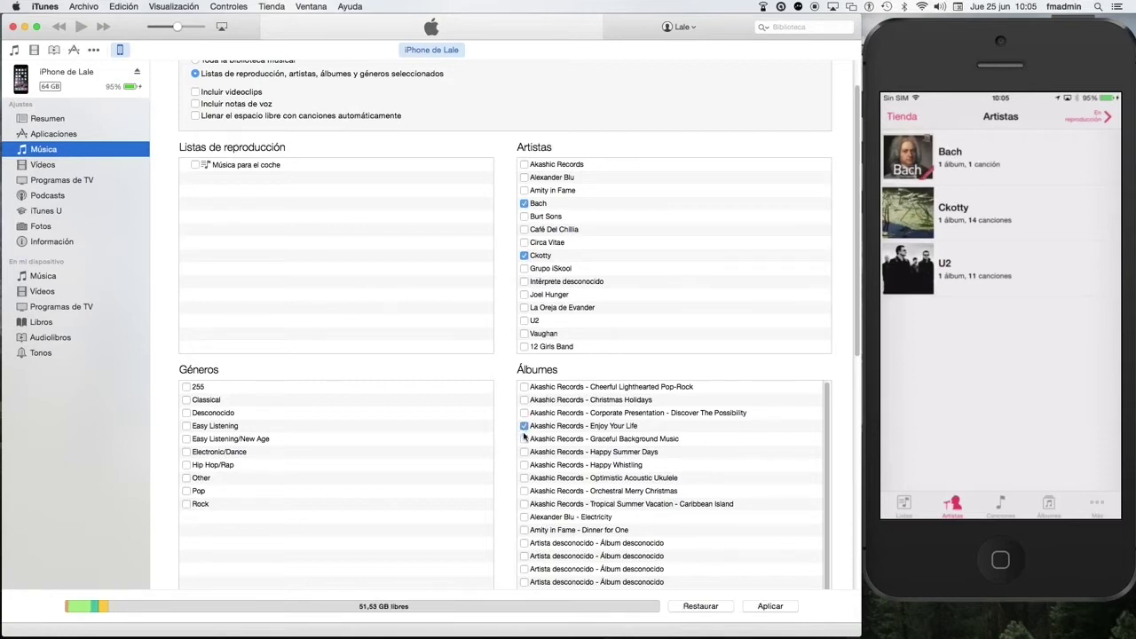
left_click(523, 530)
scroll(556, 502, "down", 5)
left_click(524, 541)
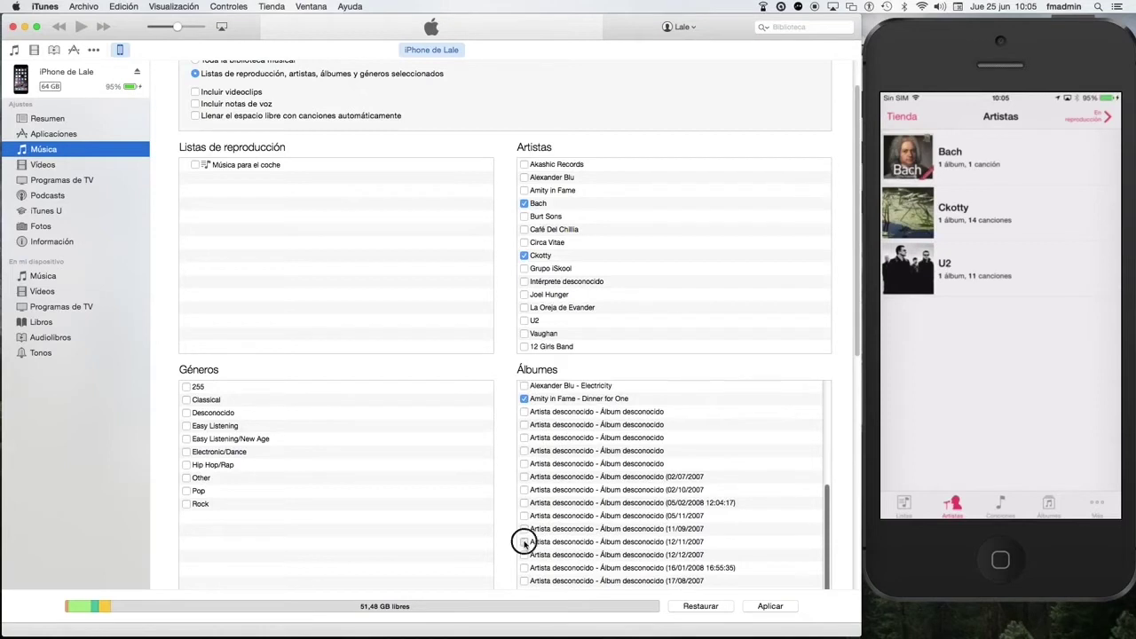
left_click(760, 609)
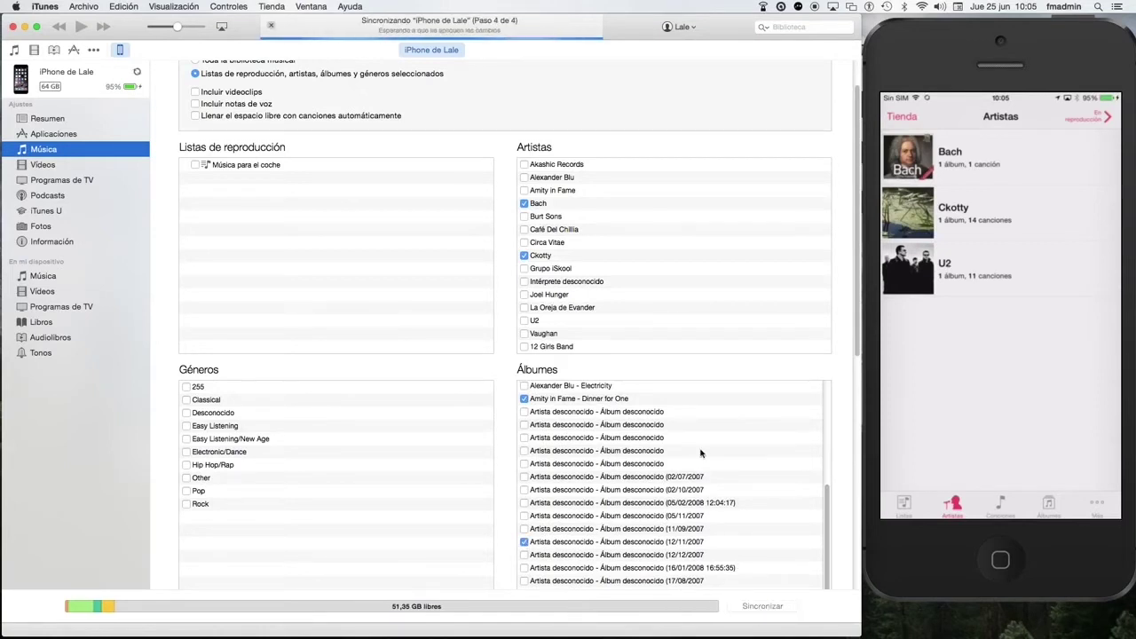
key("Return")
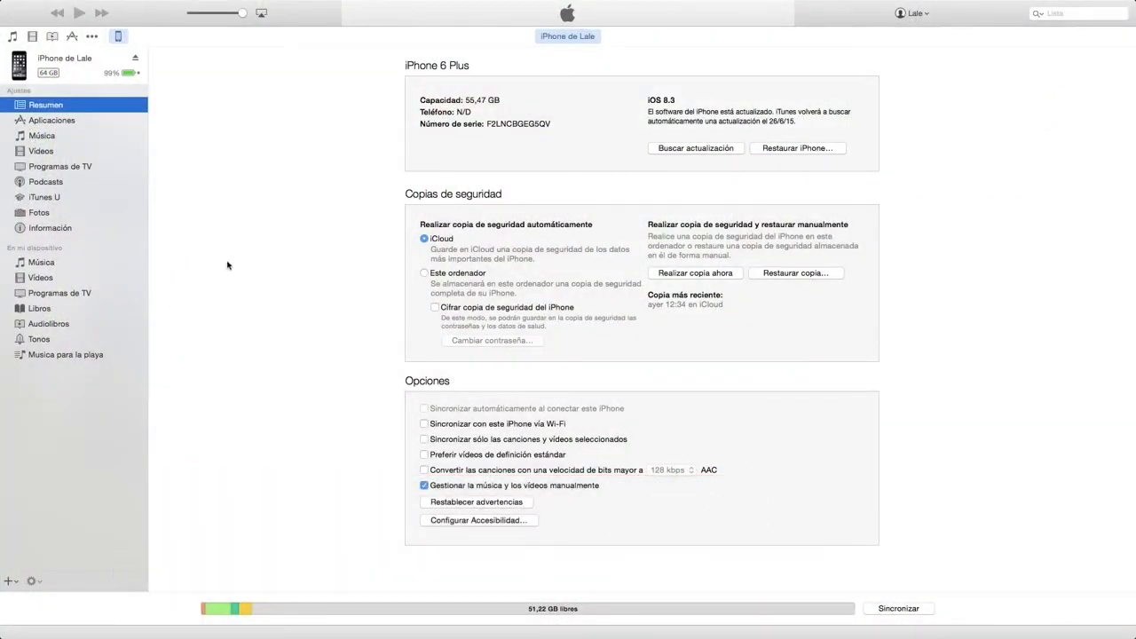
Step: Open the movies section of the iTunes Store from the film library and browse its featured offers
left_click(33, 38)
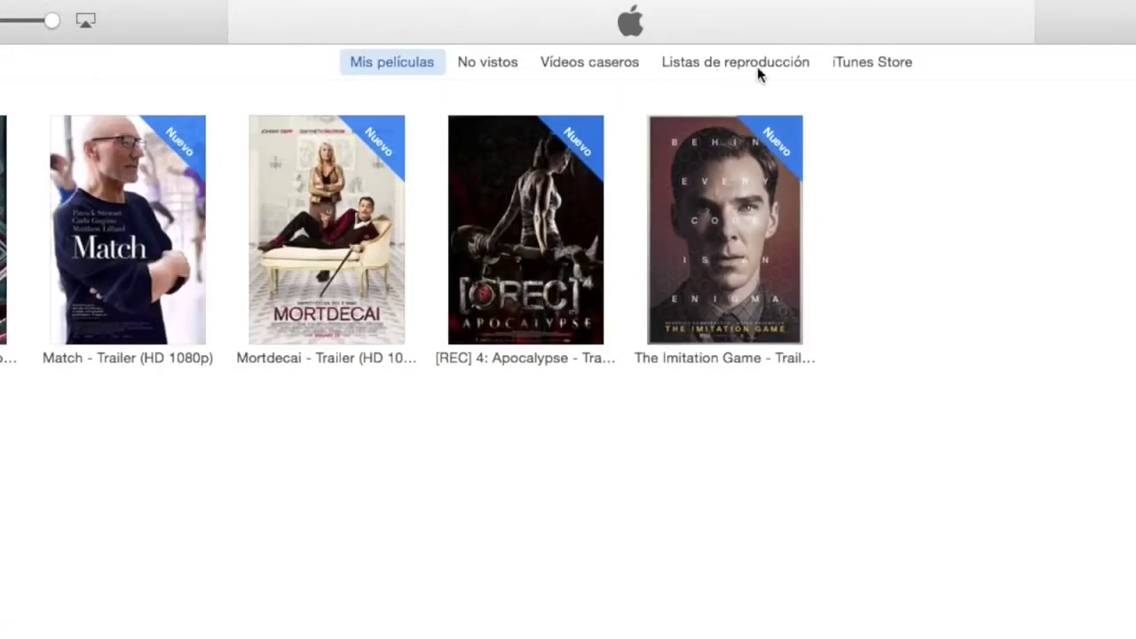
left_click(835, 62)
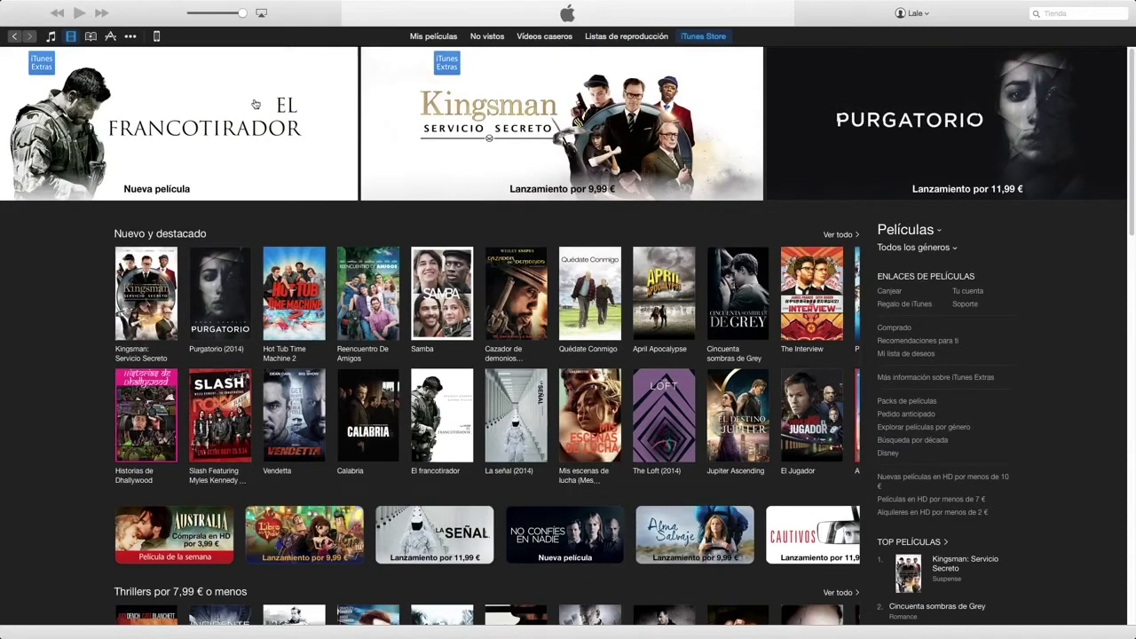
scroll(358, 253, "down", 3)
scroll(358, 253, "down", 4)
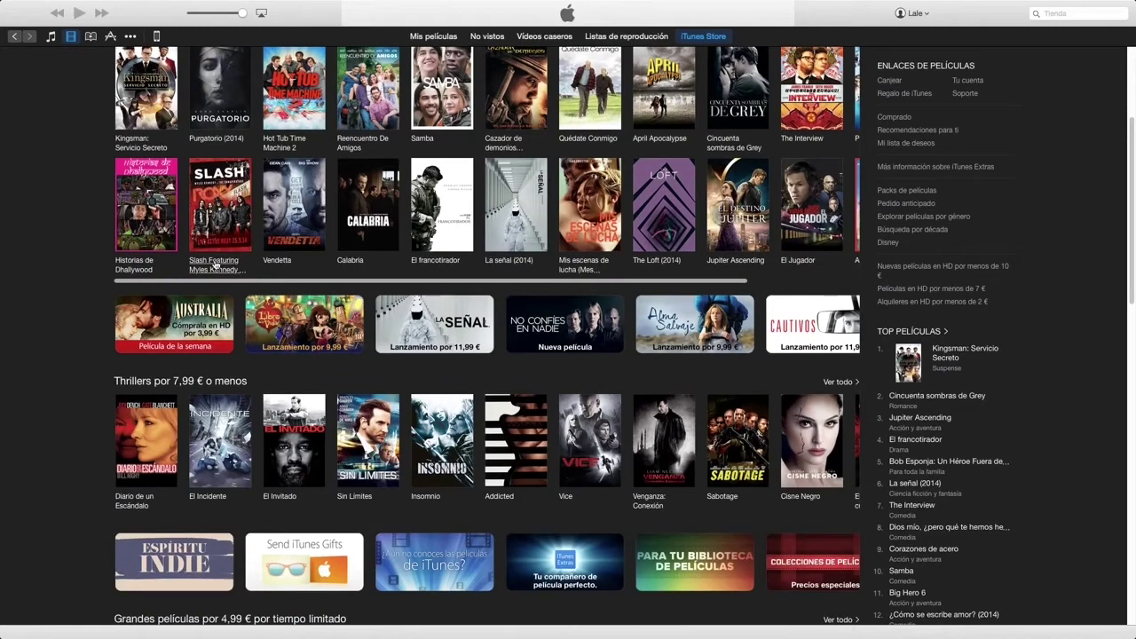
scroll(214, 265, "down", 6)
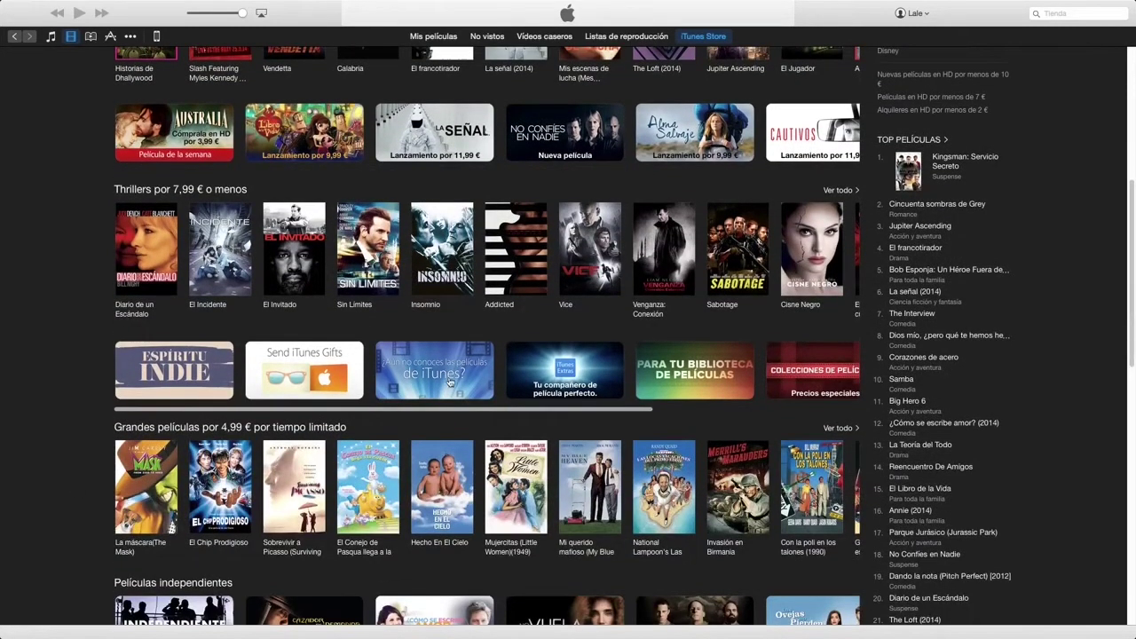
scroll(825, 419, "up", 13)
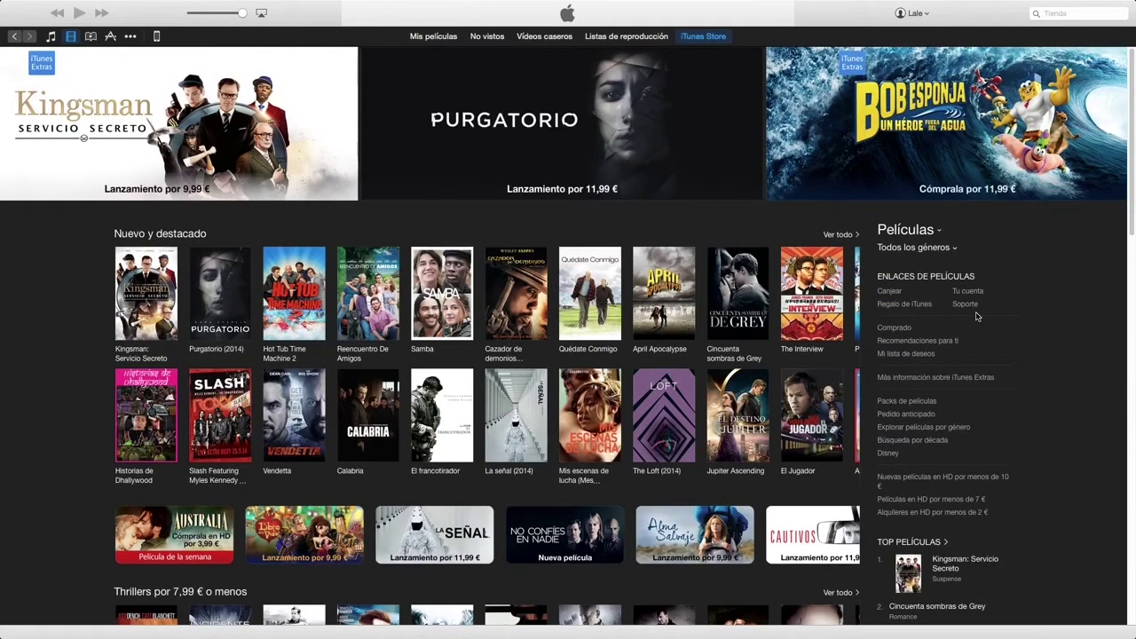
Step: Search the iTunes Store for "goonies"
left_click(1045, 13)
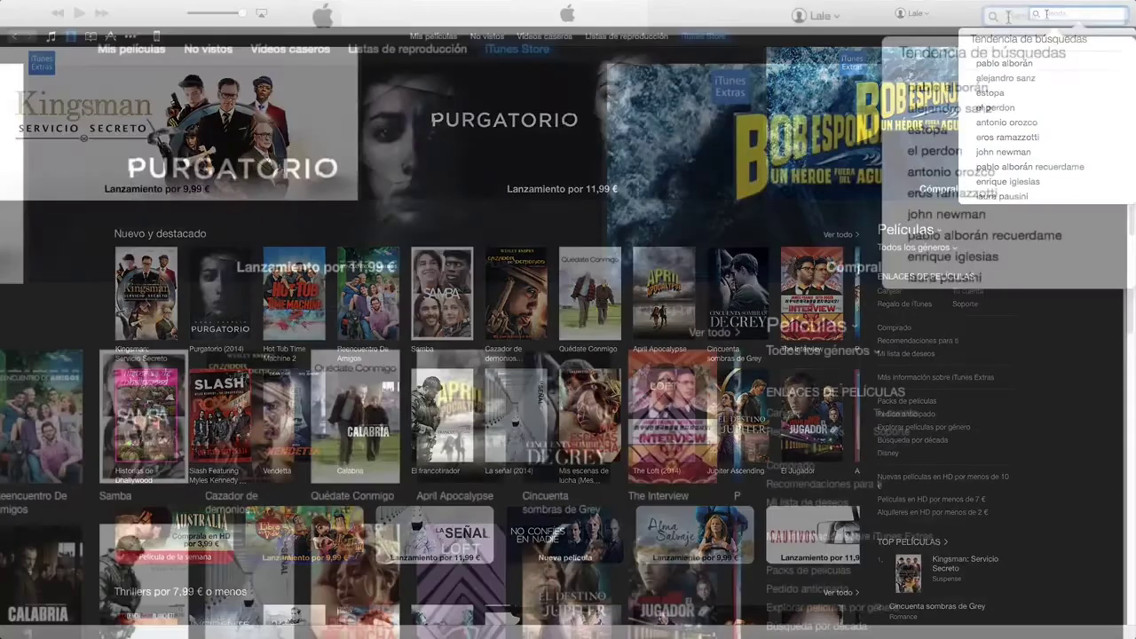
type("goonies")
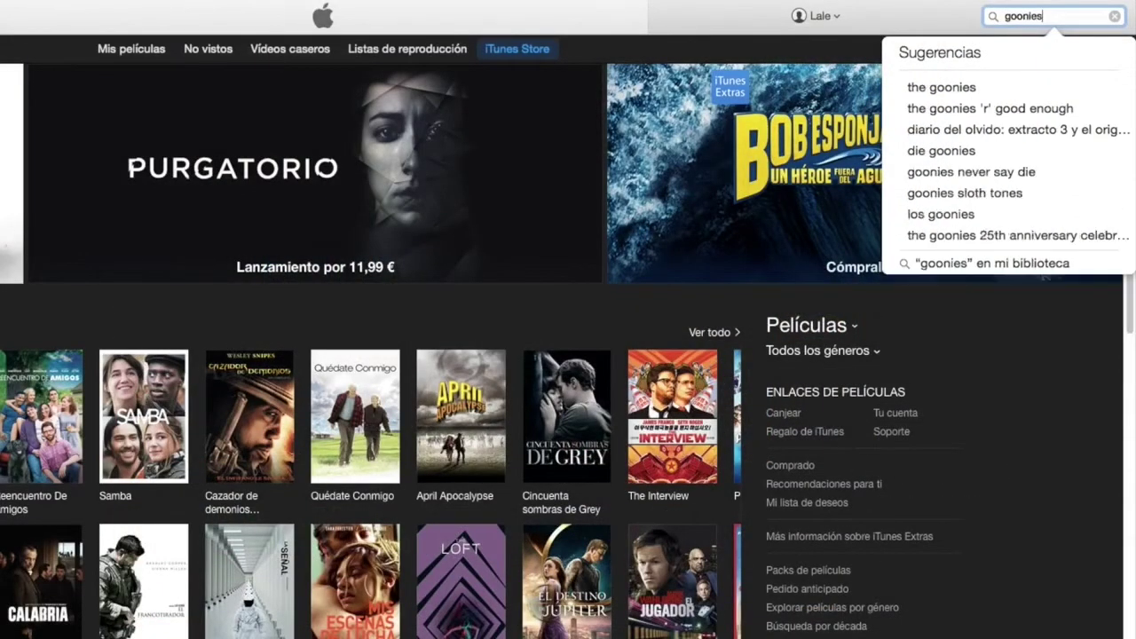
key("Return")
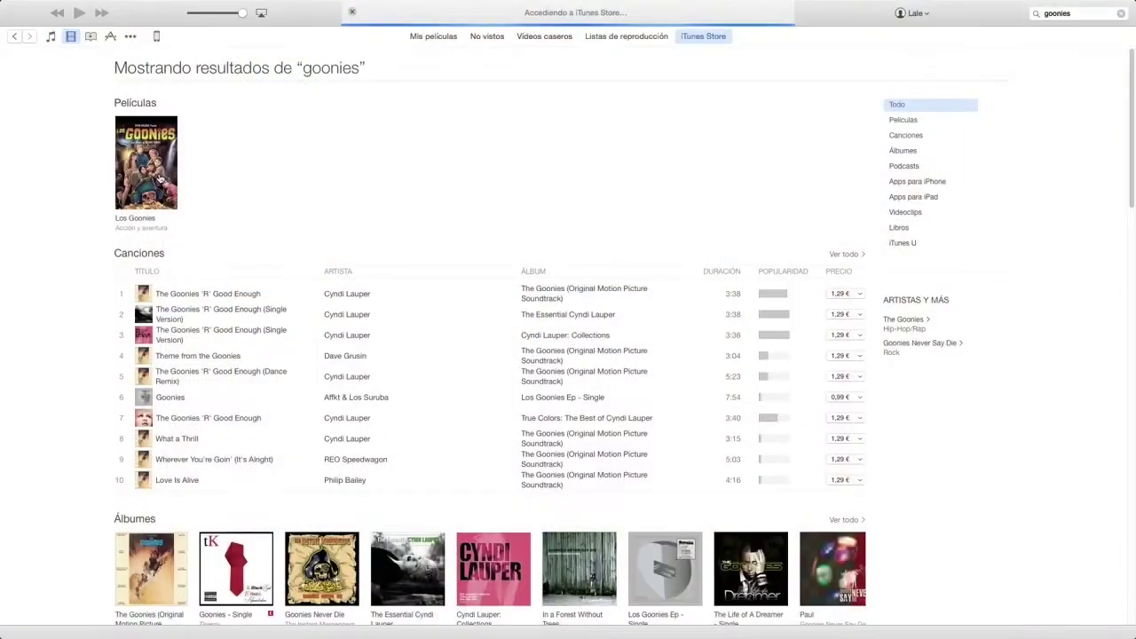
Step: Open the movie Los Goonies and compare its SD and HD purchase and rental options
left_click(160, 177)
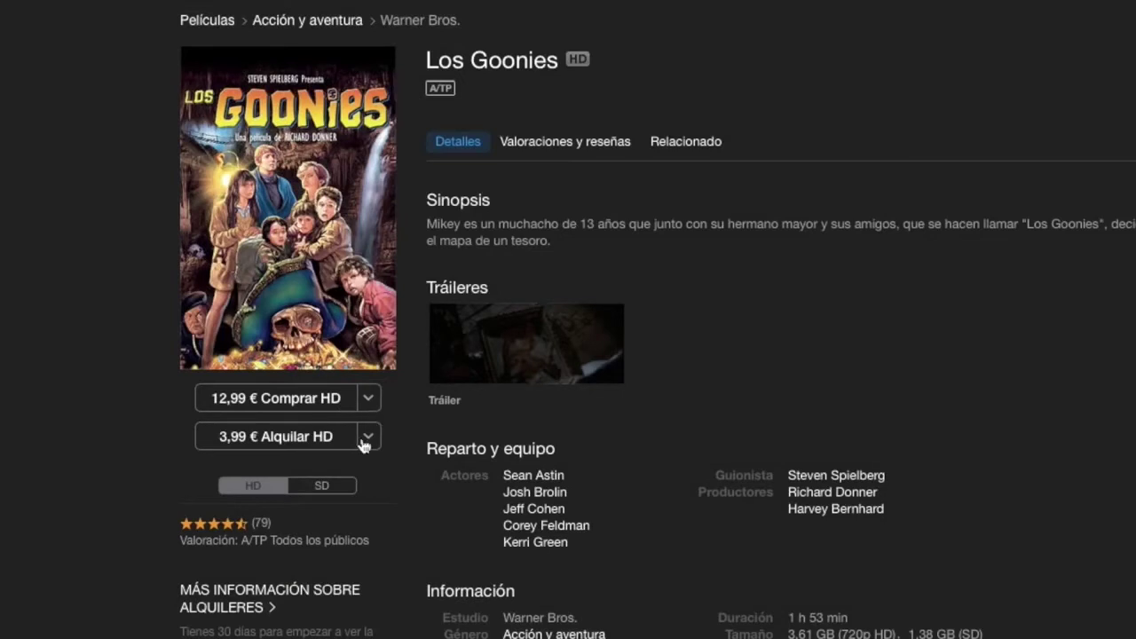
left_click(326, 488)
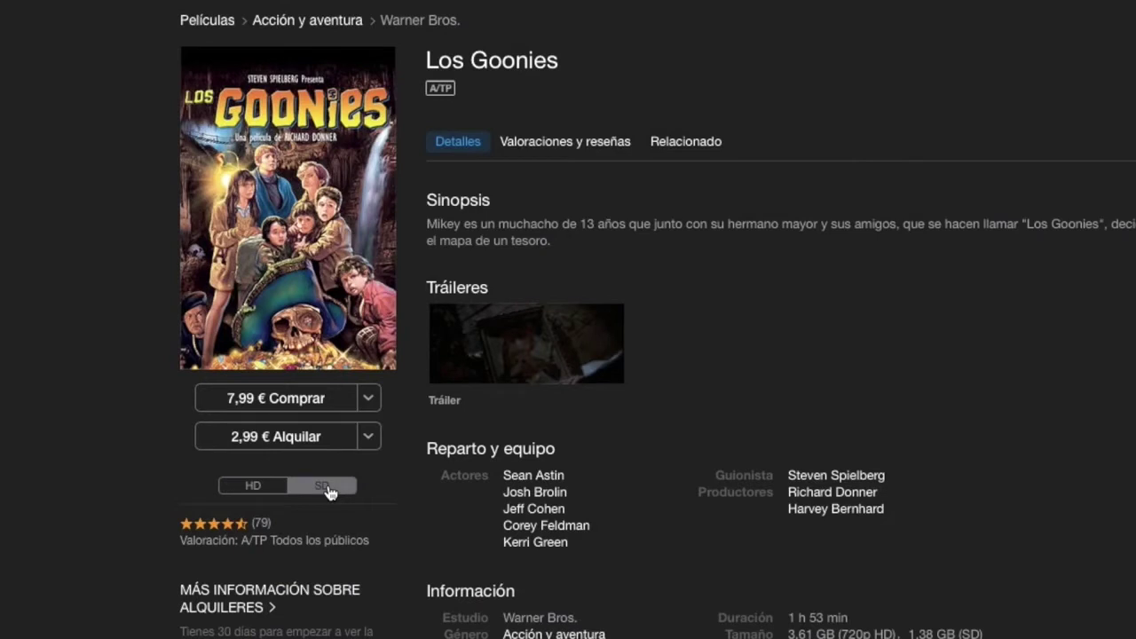
left_click(266, 487)
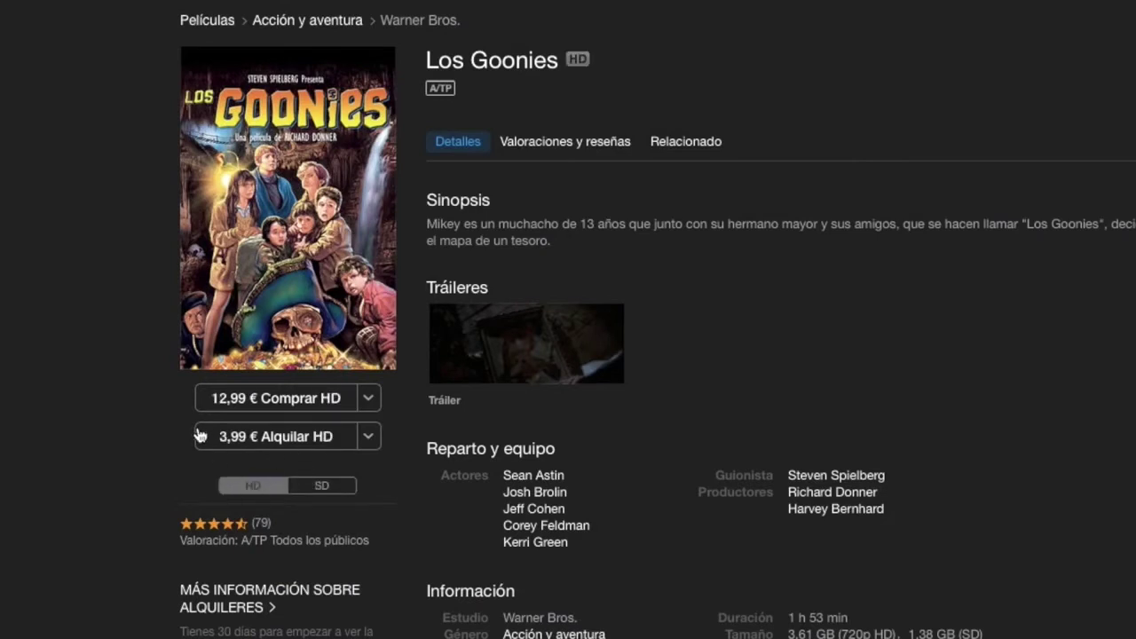
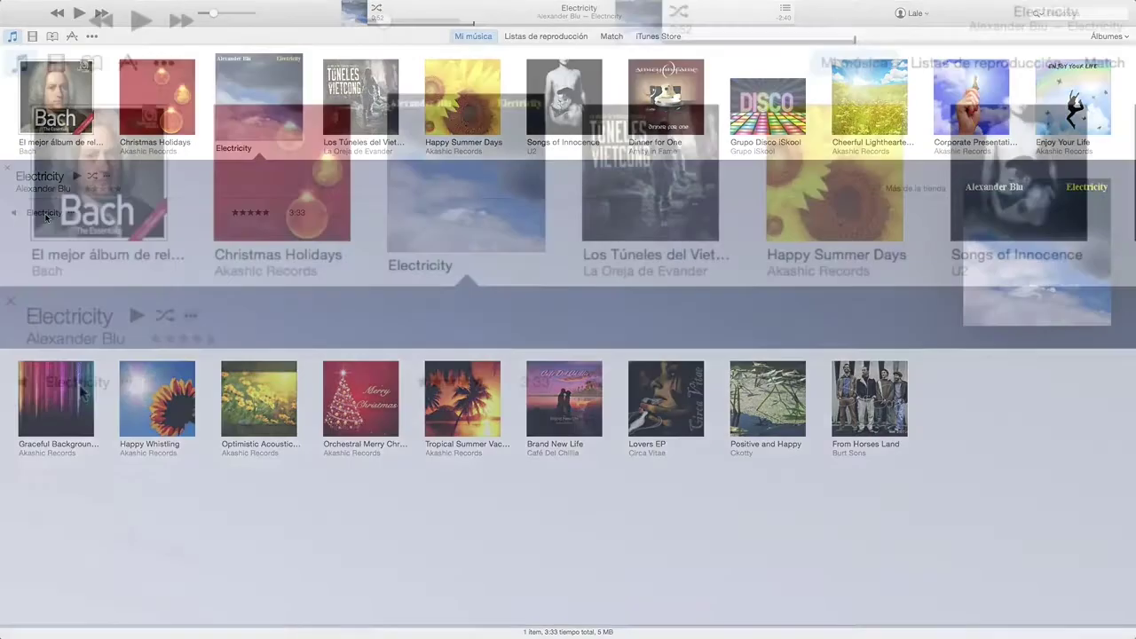
Step: Play the song Electricity by Alexander Blu, raise the playback volume to about the middle, and pause it
double_click(46, 216)
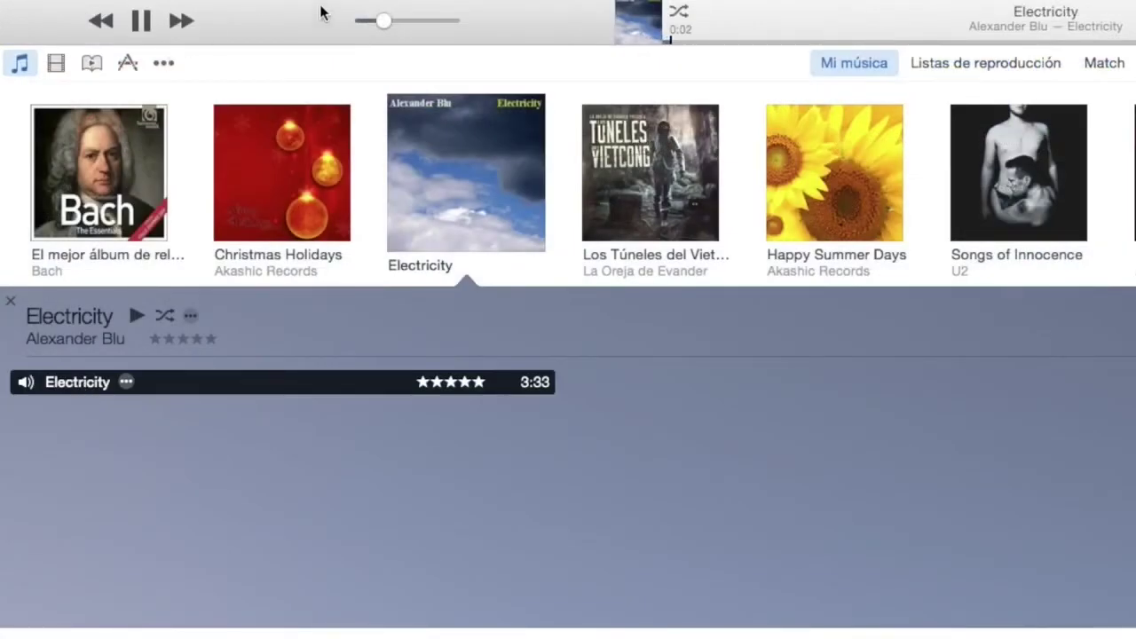
left_click_drag(383, 21, 413, 27)
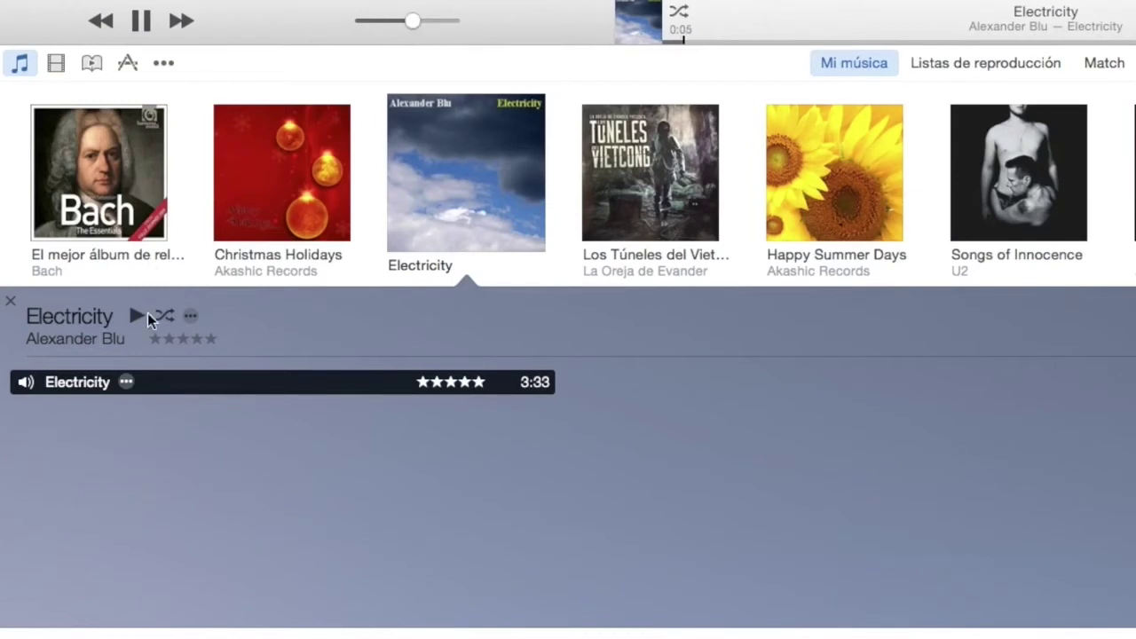
left_click(141, 20)
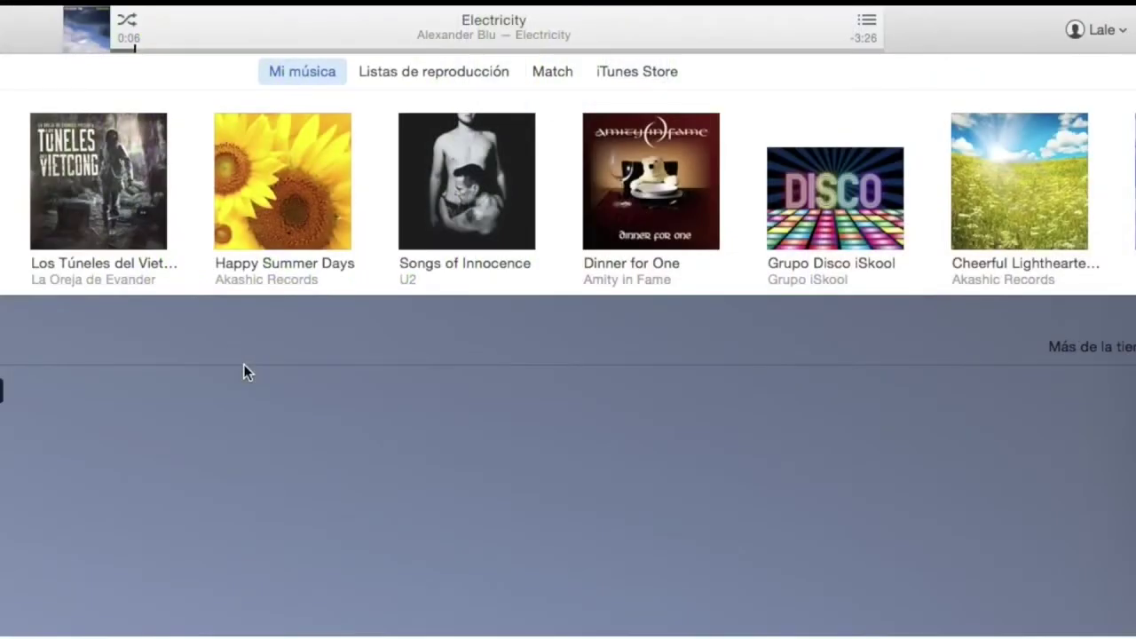
Step: Check the queue of upcoming songs, close it and resume playing Electricity
left_click(866, 21)
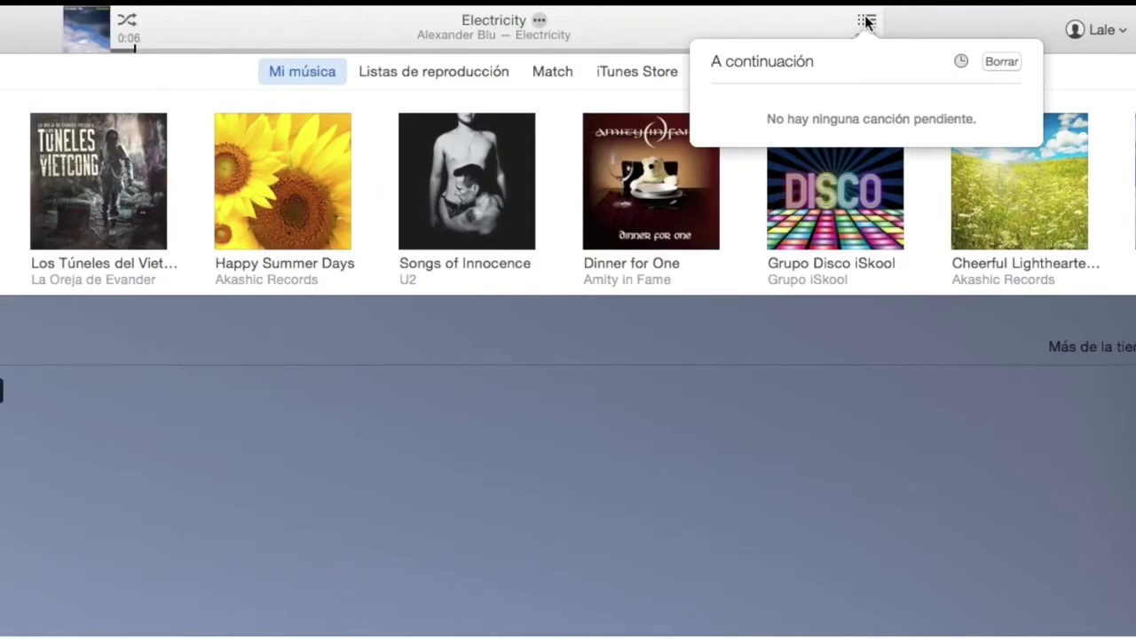
key("Escape")
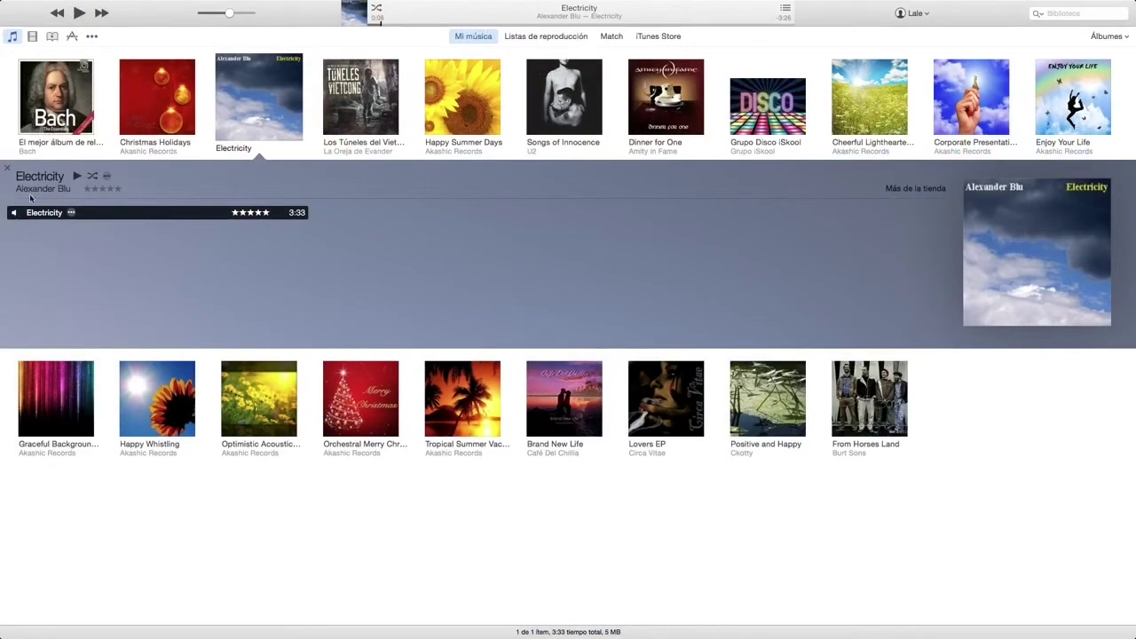
left_click(79, 14)
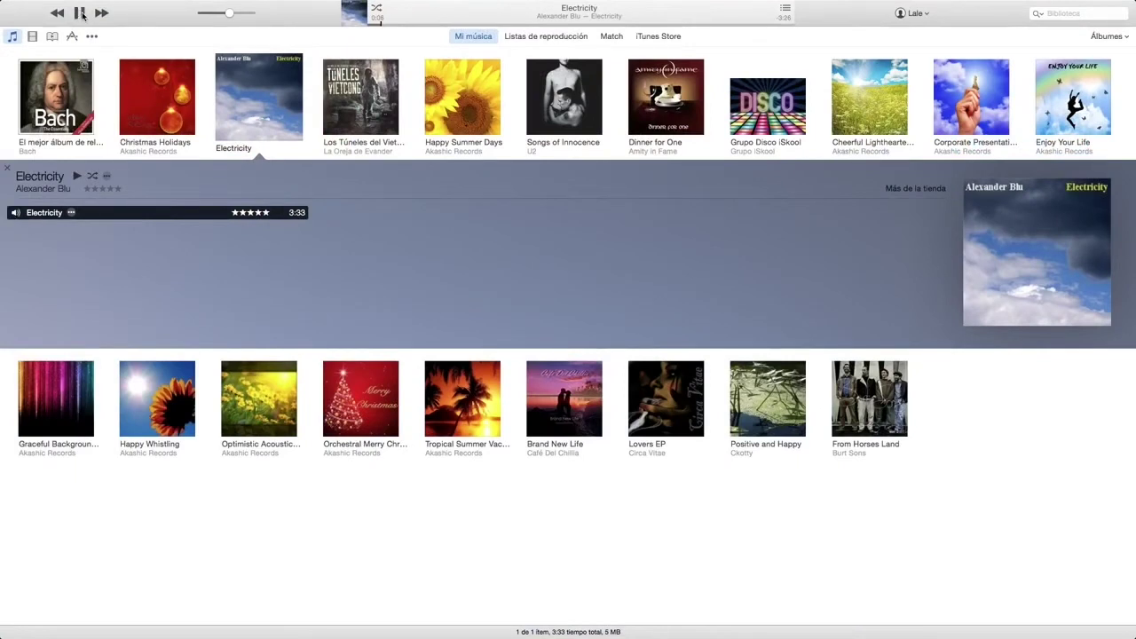
Step: Add the song Happy Summer Days by Akashic Records to the upcoming songs and check the queue
left_click(484, 124)
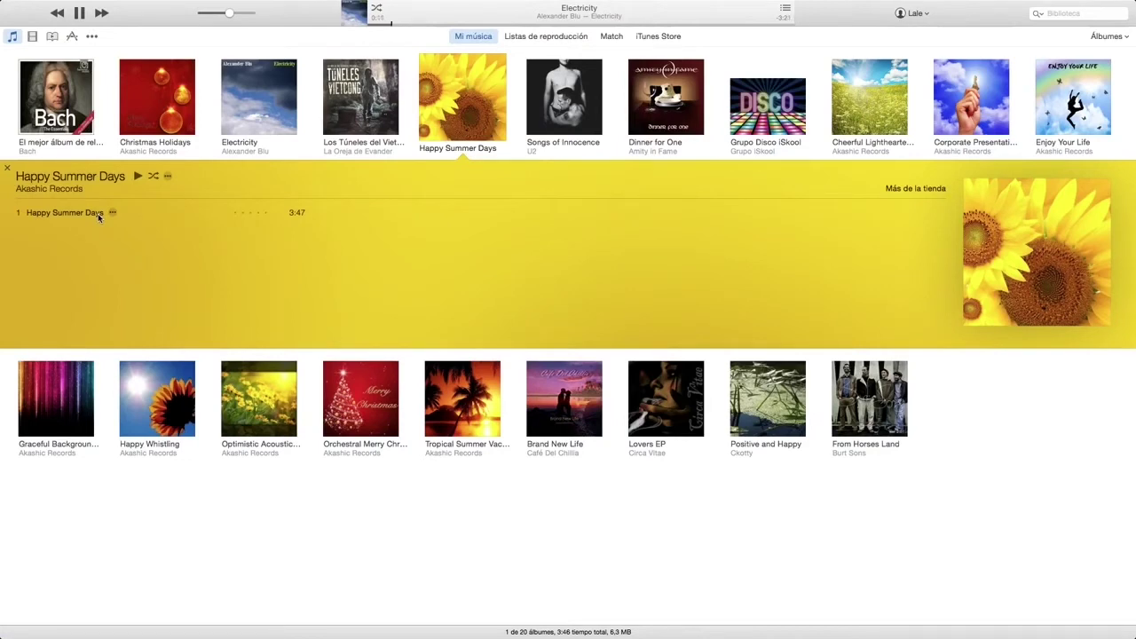
left_click(112, 213)
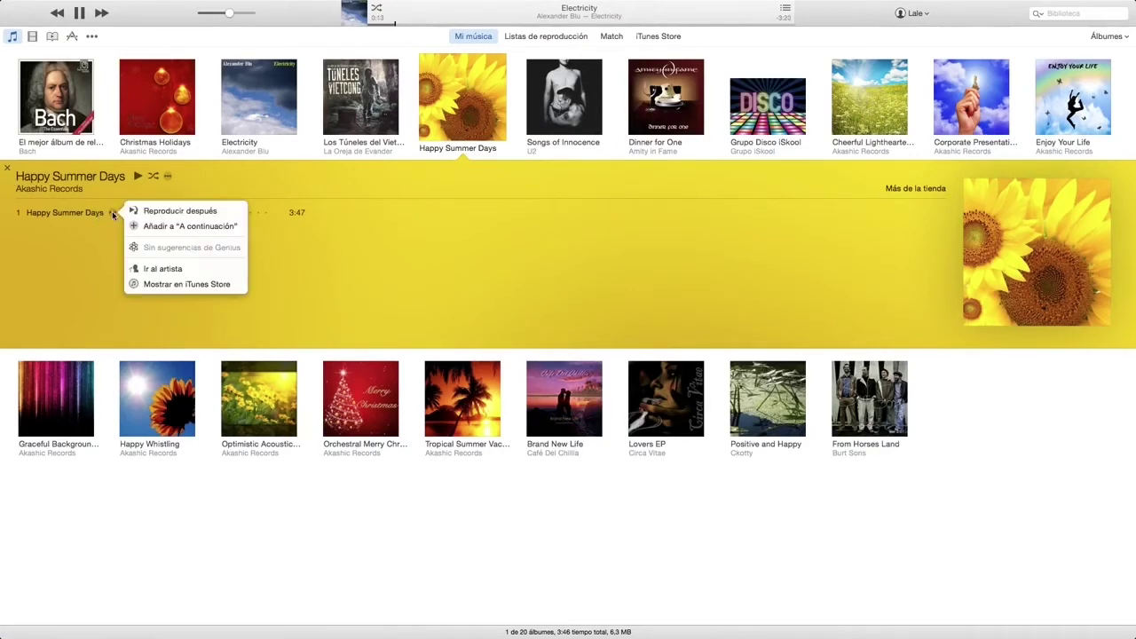
left_click(179, 229)
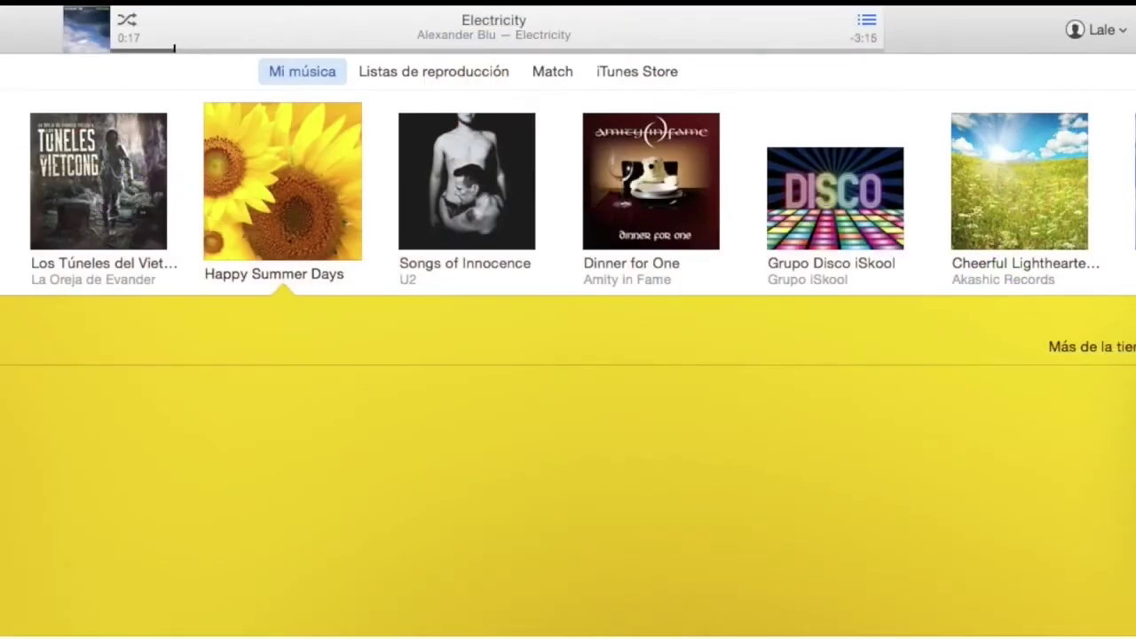
left_click(874, 25)
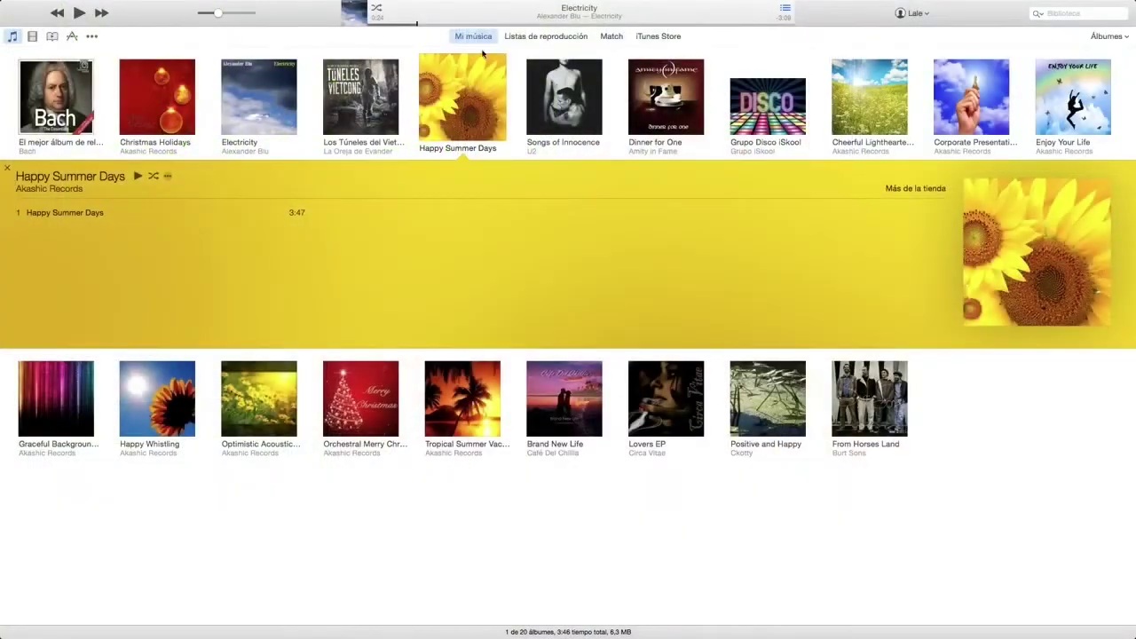
Step: Set The Miracle (Of Joey Ramone) from U2's Songs of Innocence to play next, and check the queue
left_click(563, 110)
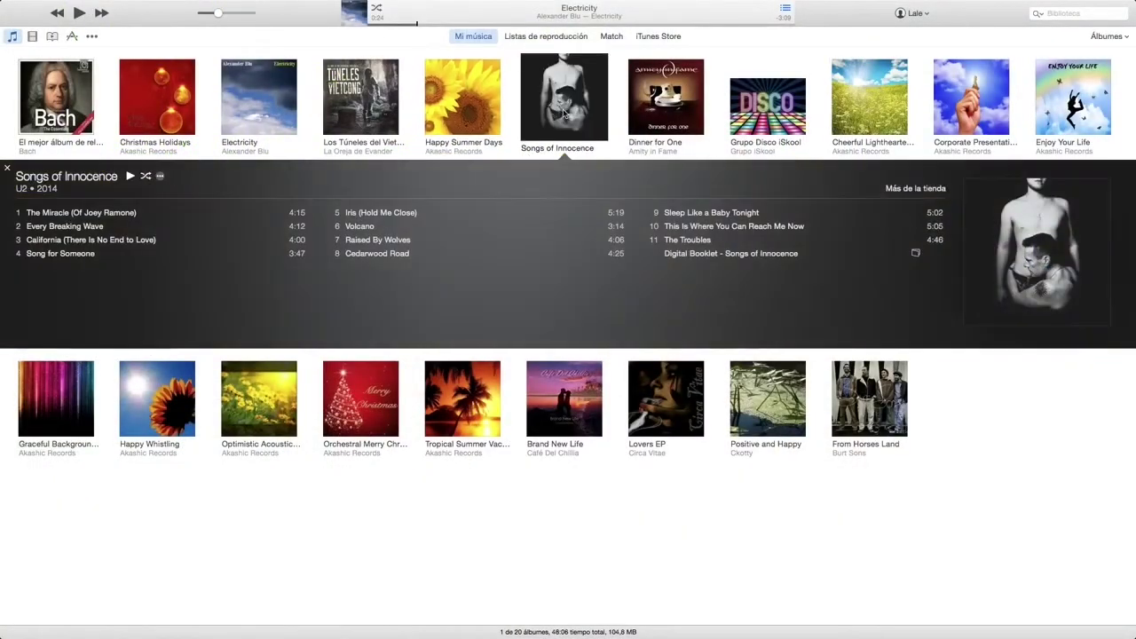
left_click(105, 214)
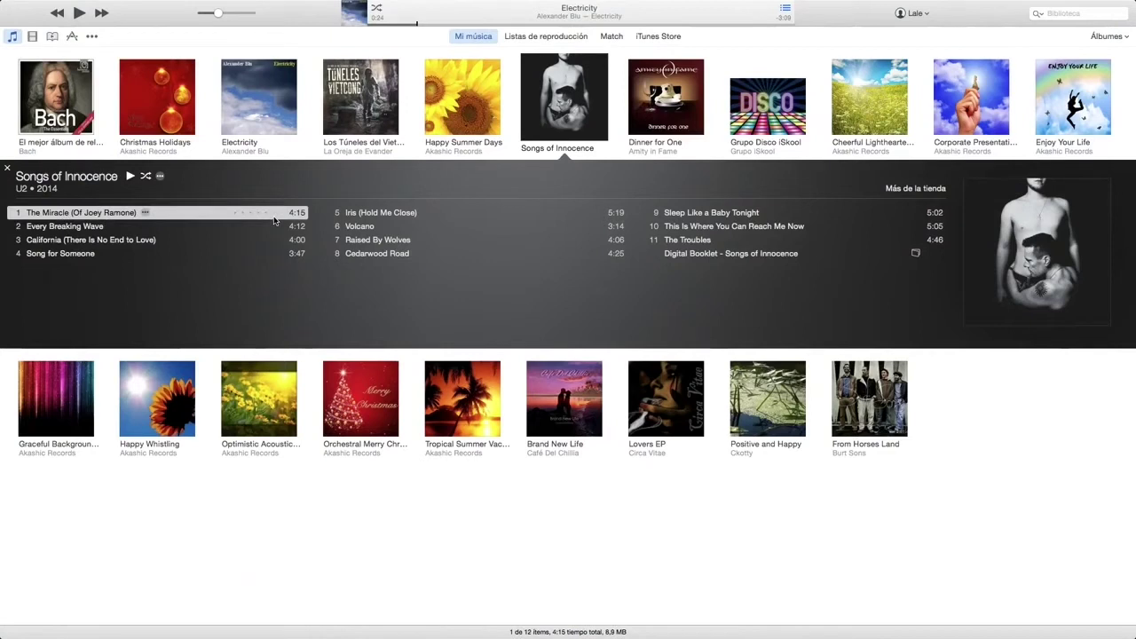
left_click(145, 213)
left_click(190, 211)
left_click(785, 8)
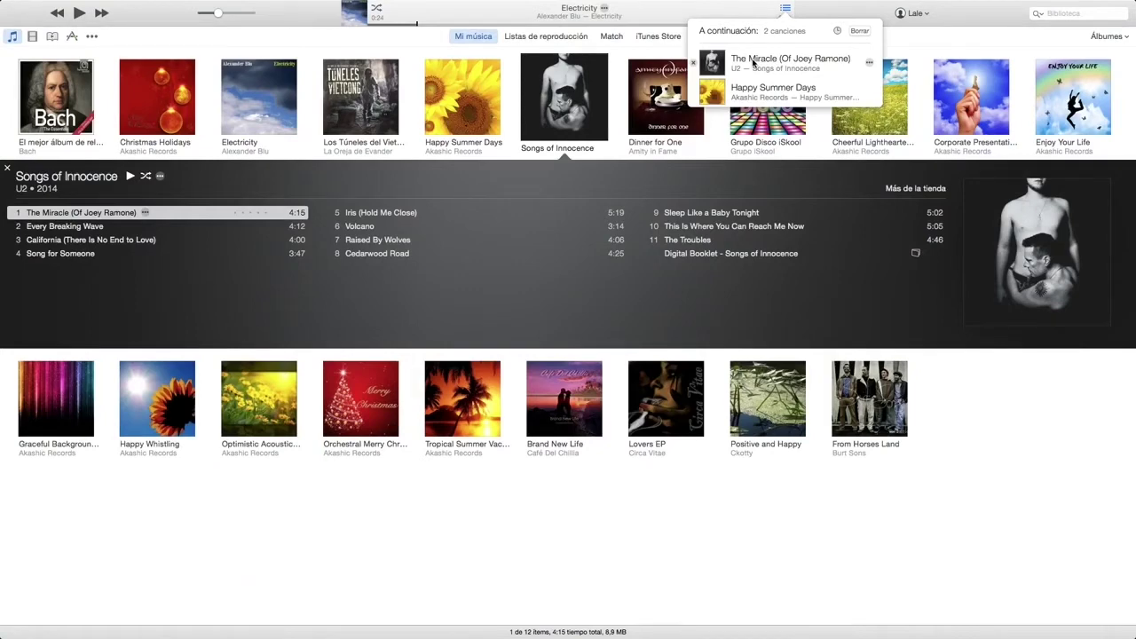
left_click(786, 592)
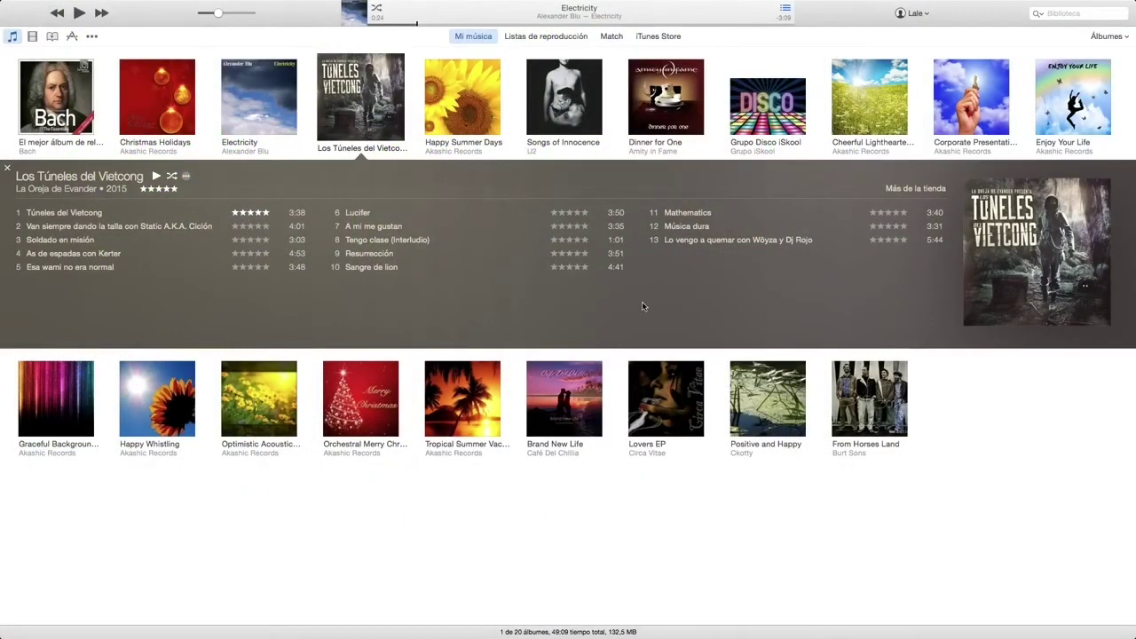
Step: Open the information of the whole album Los Túneles del Vietcong for editing and examine its detail fields
right_click(725, 296)
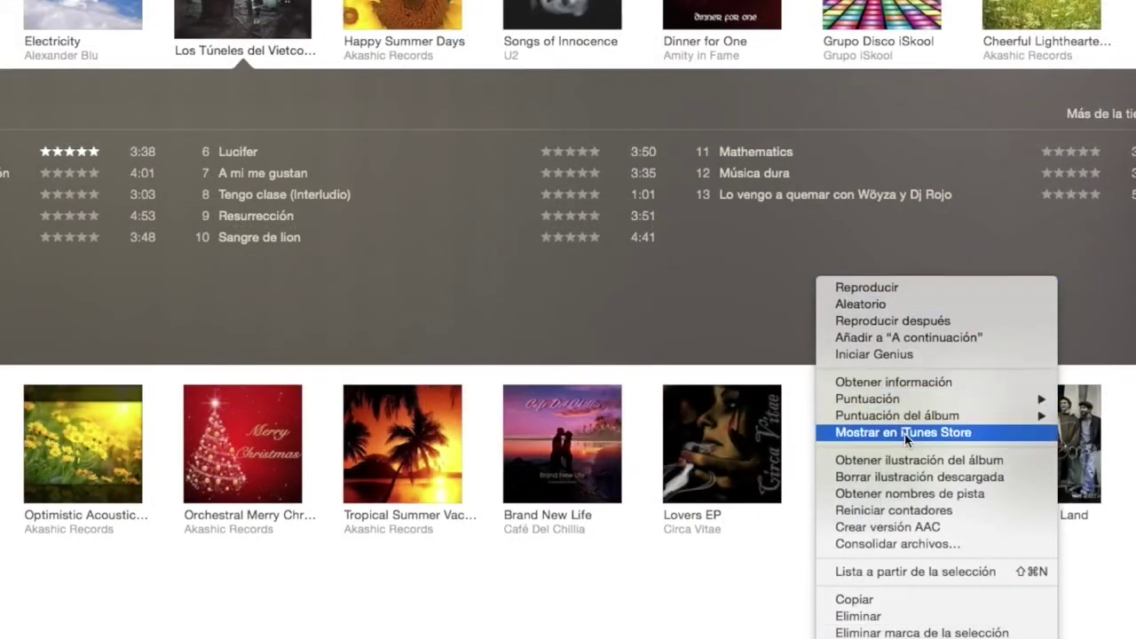
left_click(930, 382)
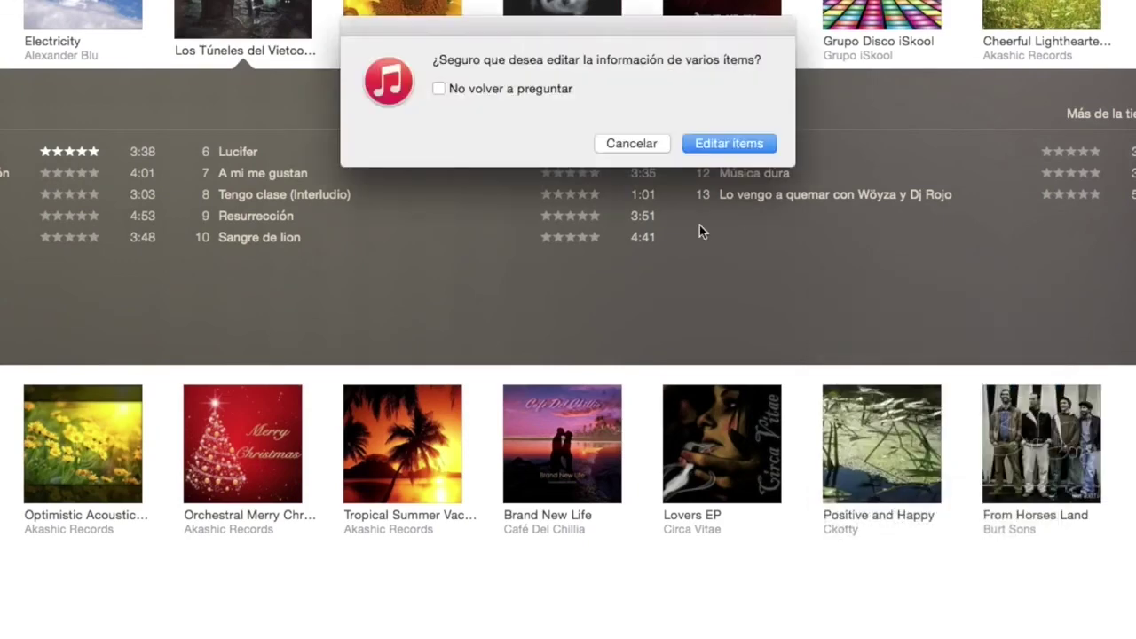
left_click(709, 144)
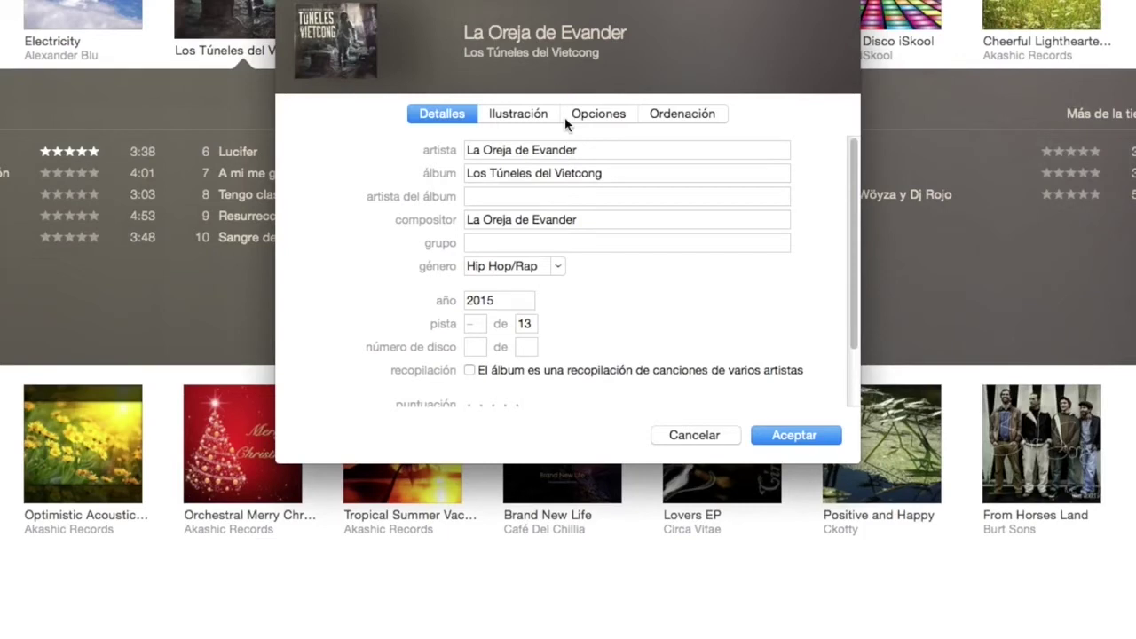
left_click(607, 151)
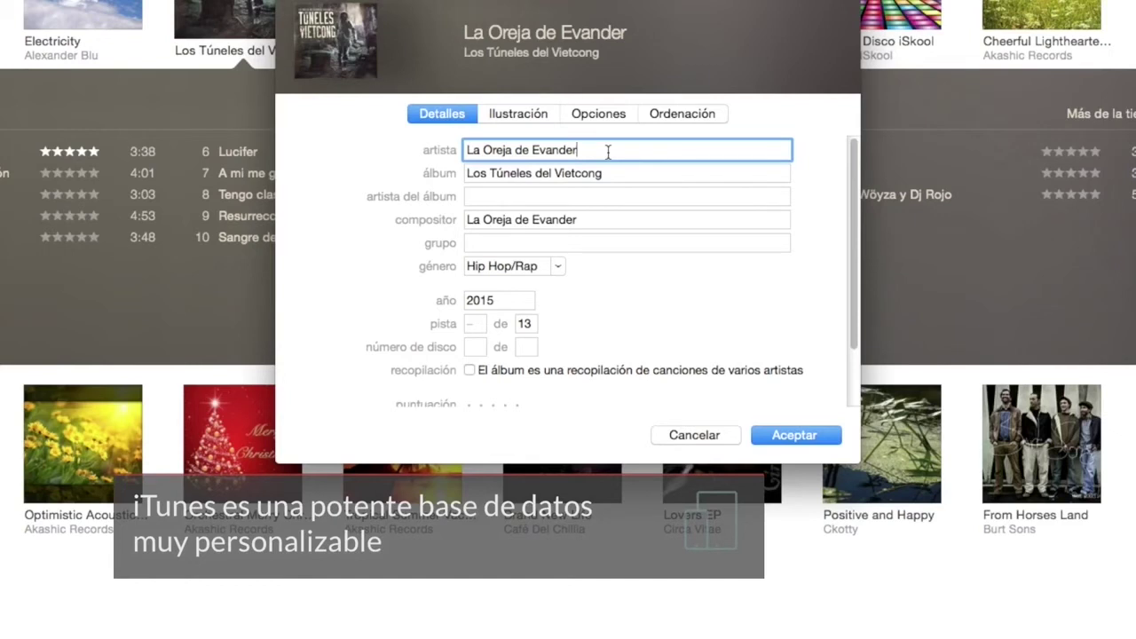
left_click(618, 175)
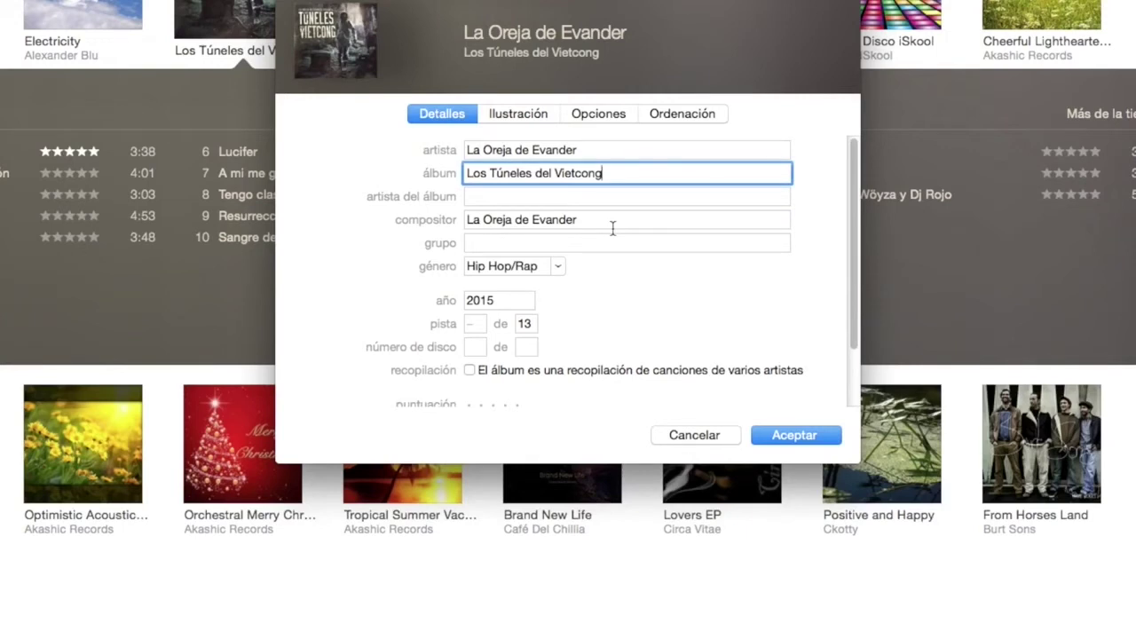
left_click(522, 264)
left_click(527, 243)
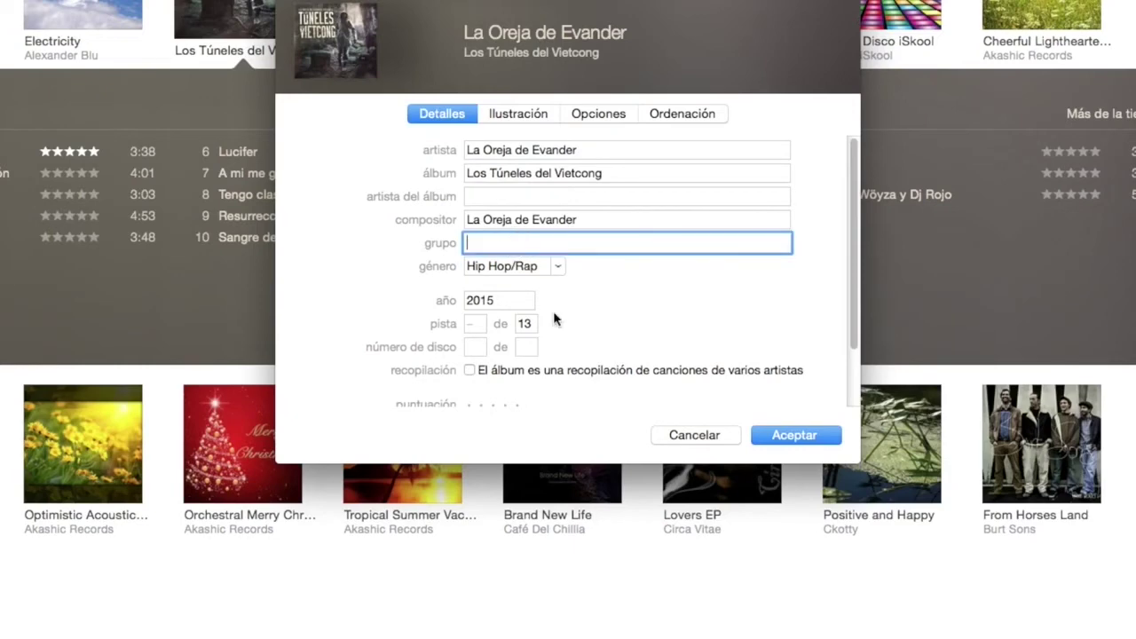
scroll(553, 312, "down", 2)
Step: Examine the album's artwork, its playback options including the equalizer presets, and its sorting settings
left_click(536, 113)
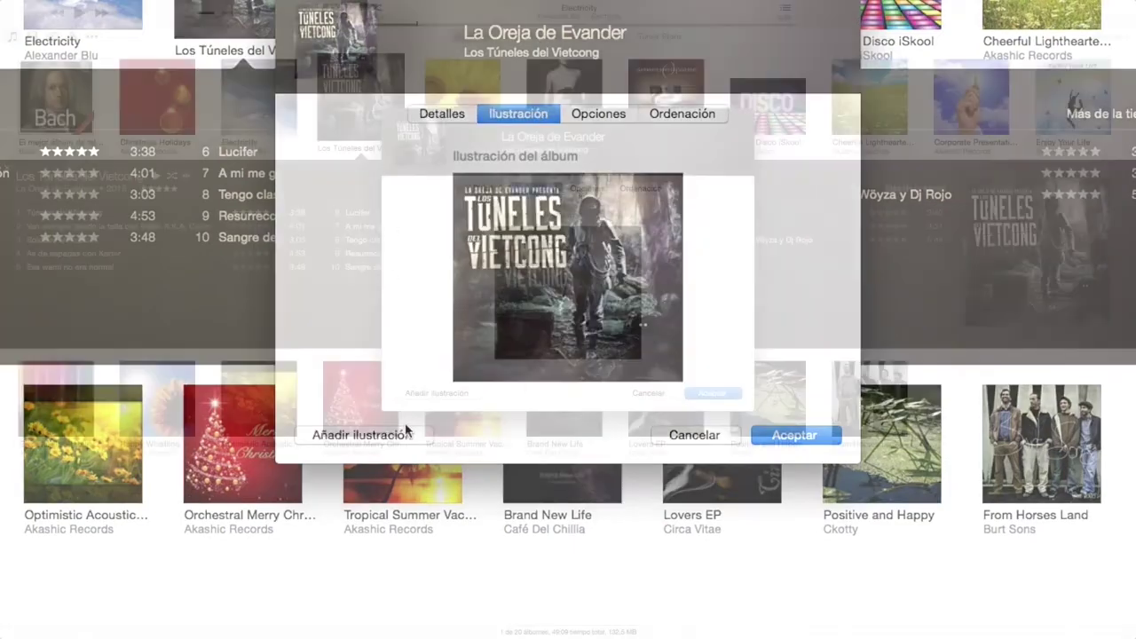
left_click(598, 113)
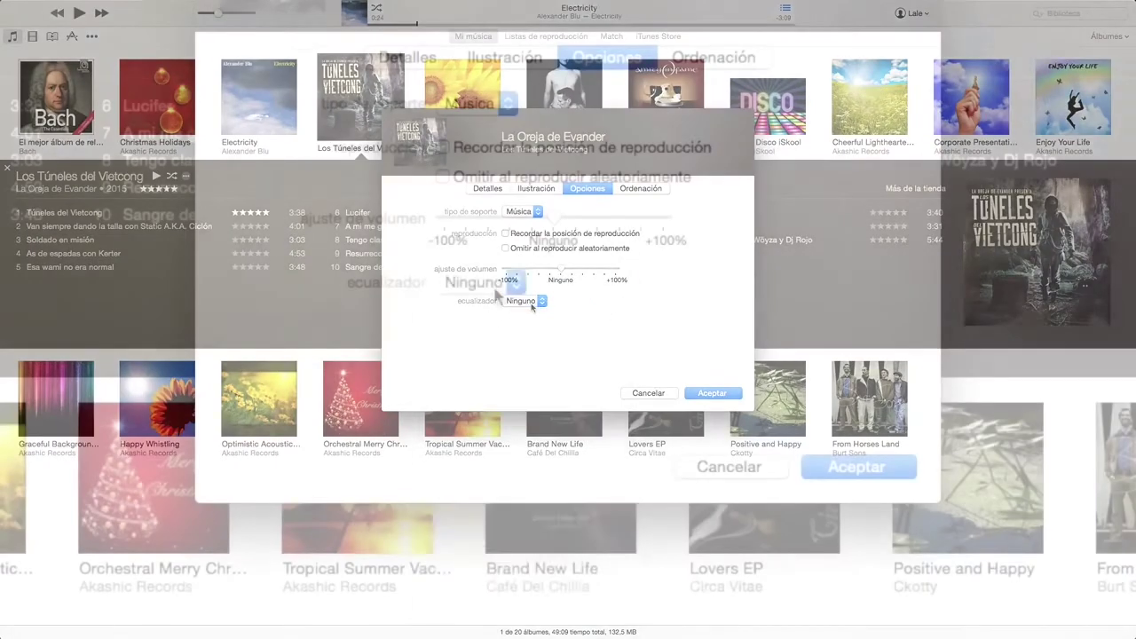
left_click(529, 301)
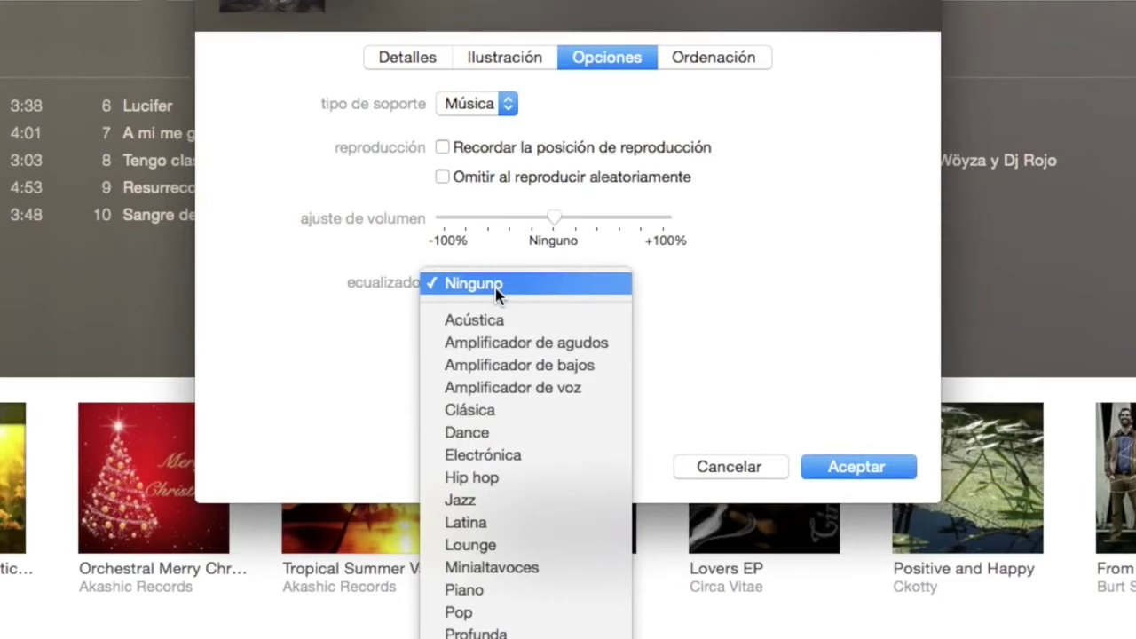
left_click(496, 291)
left_click(717, 57)
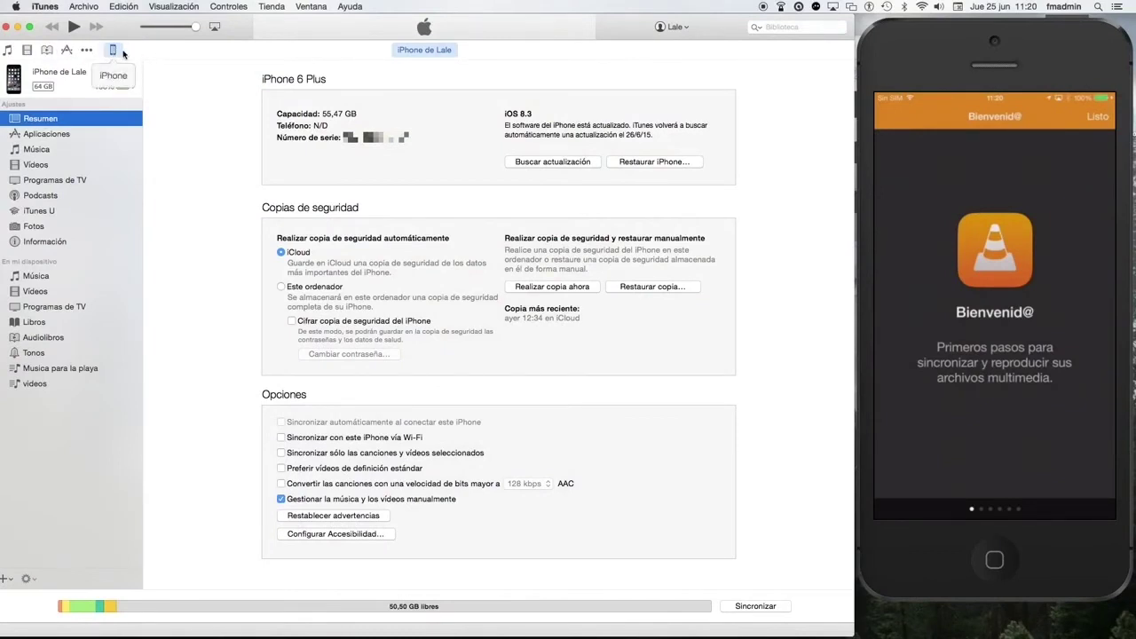
Step: In the iPhone's app file sharing, copy a movie file from the Finder folder pelis into the VLC documents
left_click(58, 135)
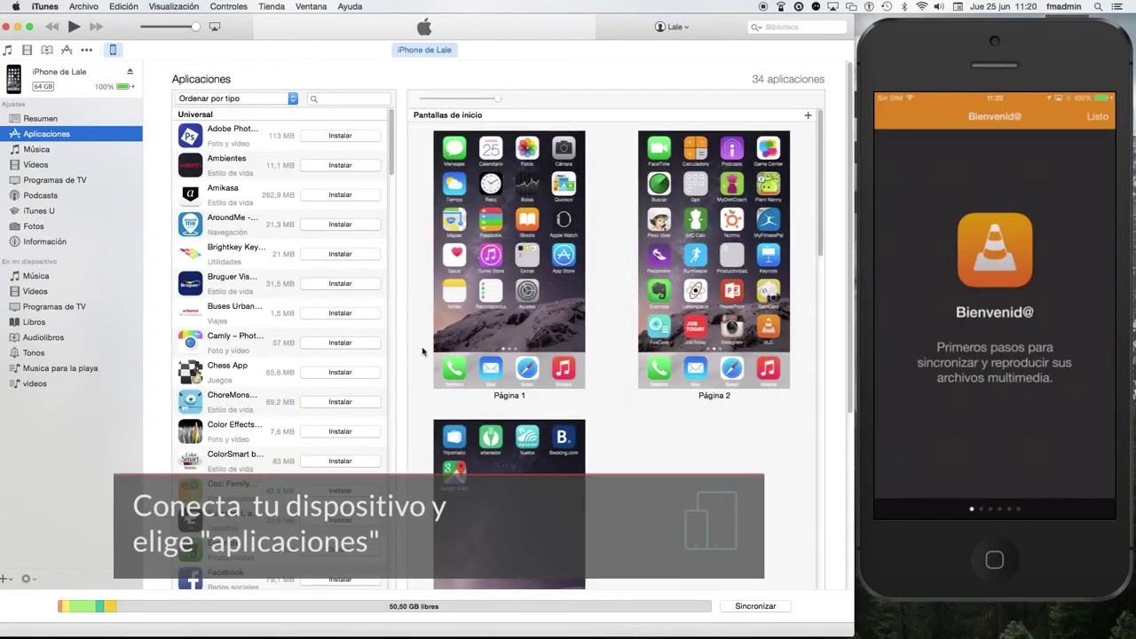
scroll(433, 359, "down", 10)
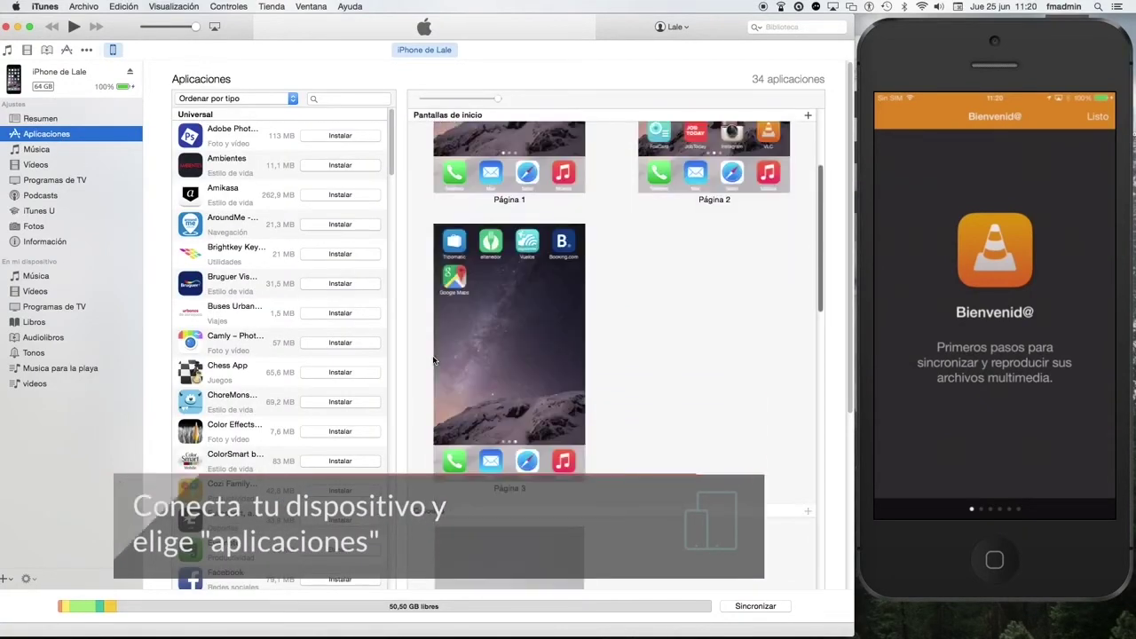
scroll(433, 360, "down", 15)
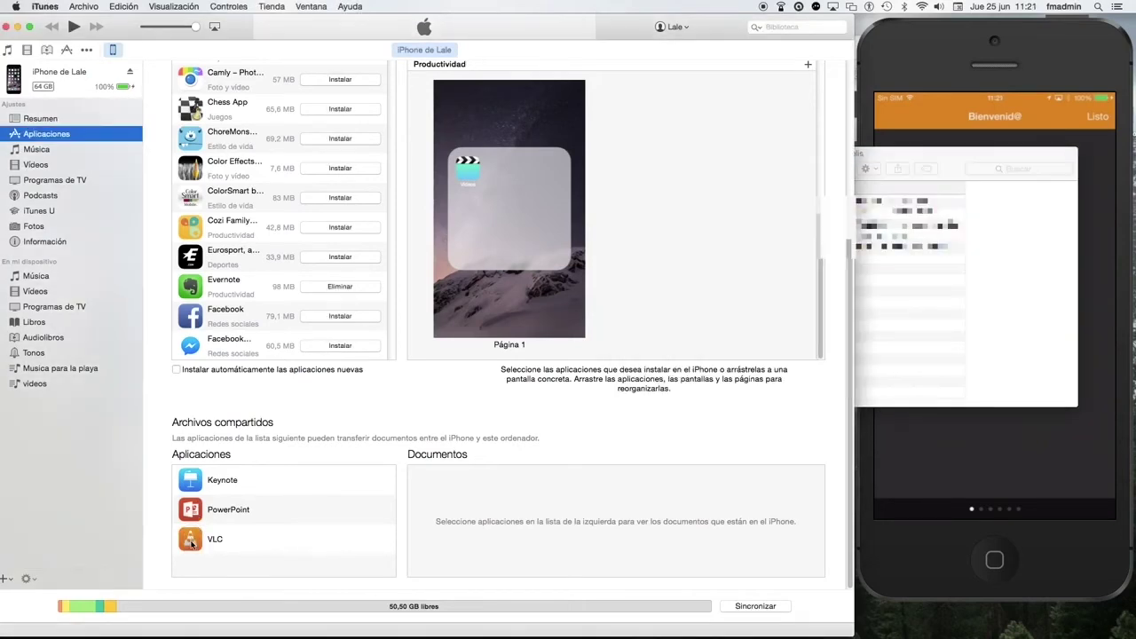
left_click(194, 544)
left_click(918, 300)
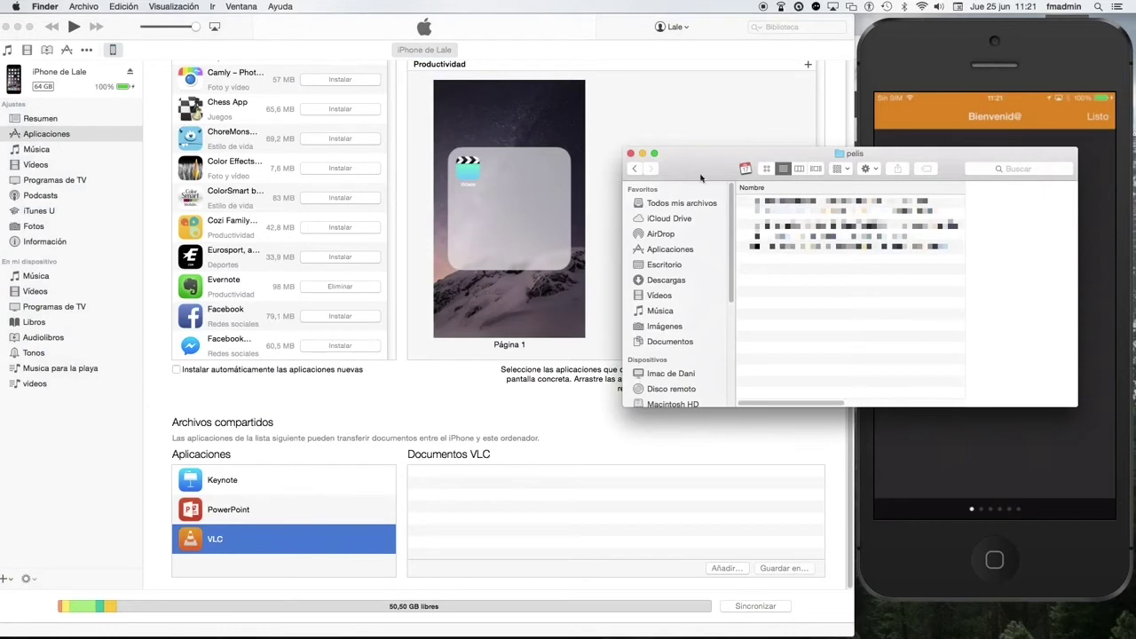
left_click_drag(716, 206, 510, 517)
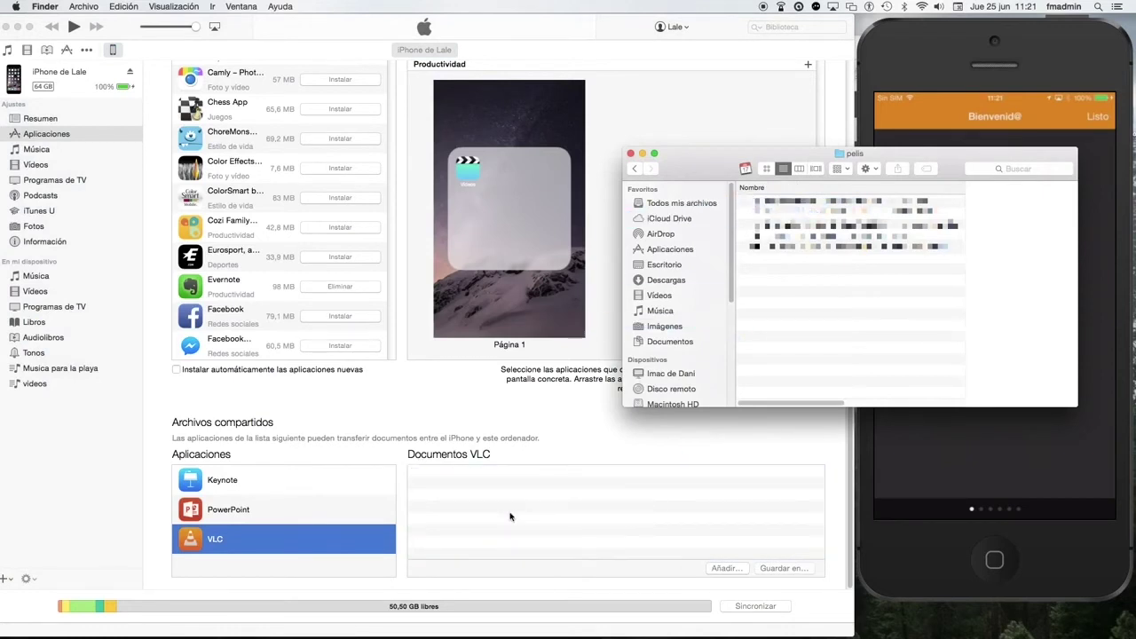
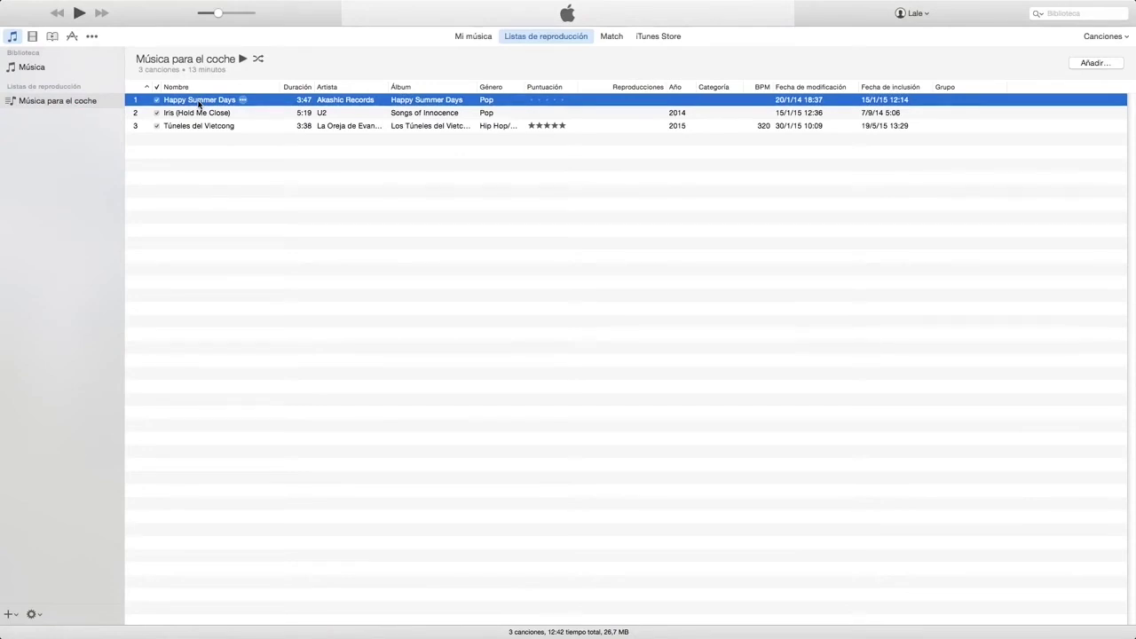
Step: Play Happy Summer Days from the playlist Música para el coche and raise the playback volume
double_click(199, 104)
left_click_drag(217, 17, 241, 19)
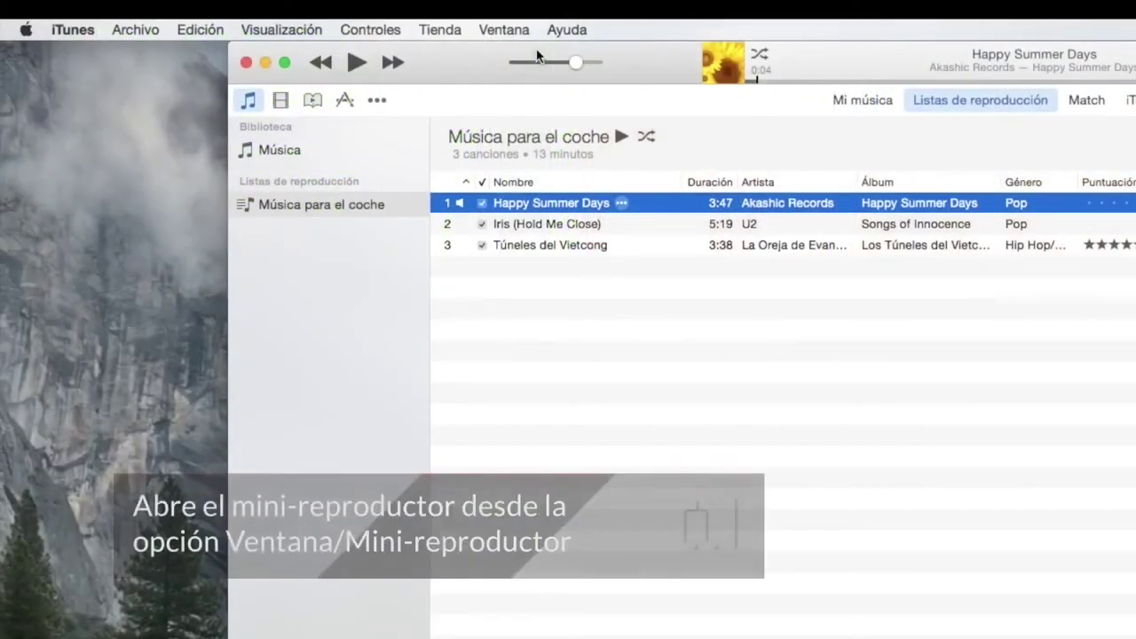
Step: Switch to the mini player, collapse its large artwork and shrink it to a narrow window slightly below the menu bar
mouse_move(719, 64)
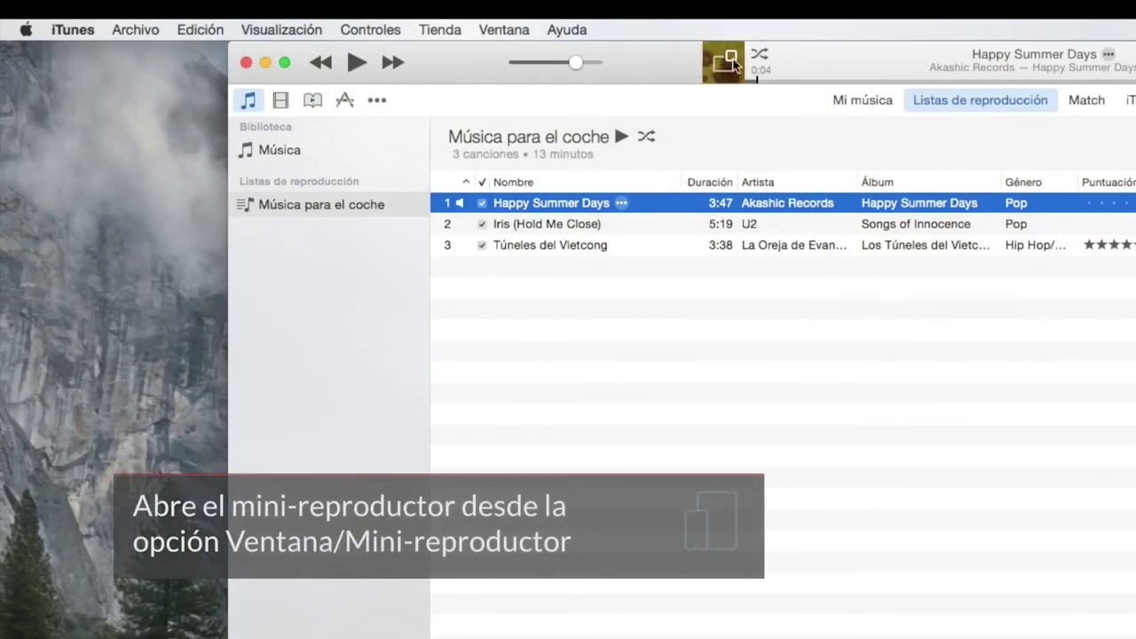
left_click(730, 62)
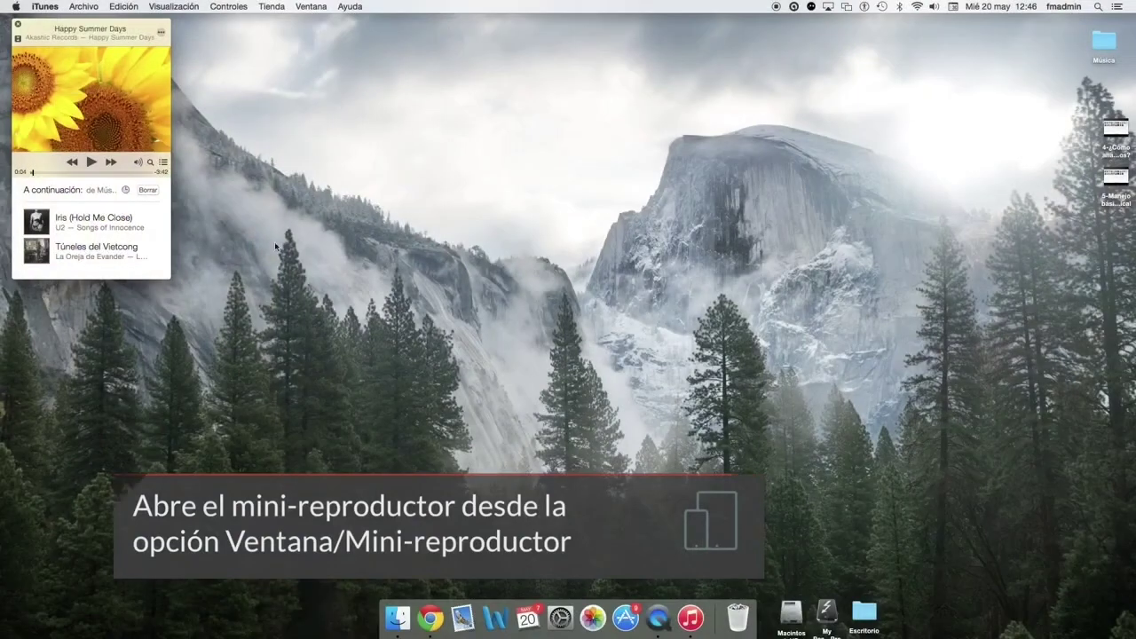
left_click_drag(171, 278, 193, 437)
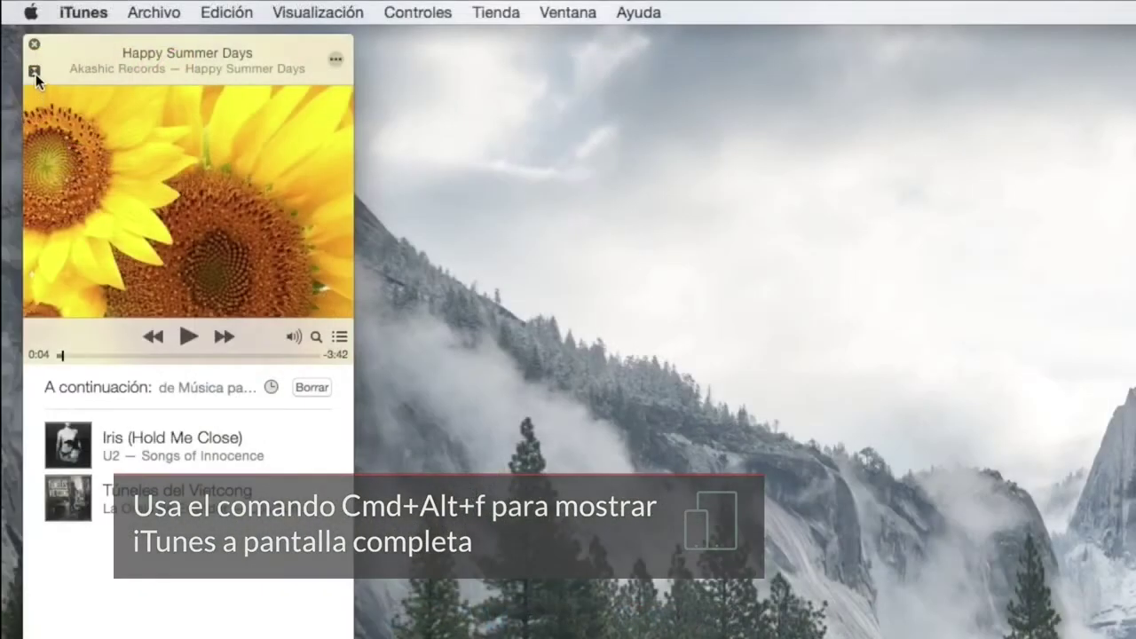
left_click(17, 39)
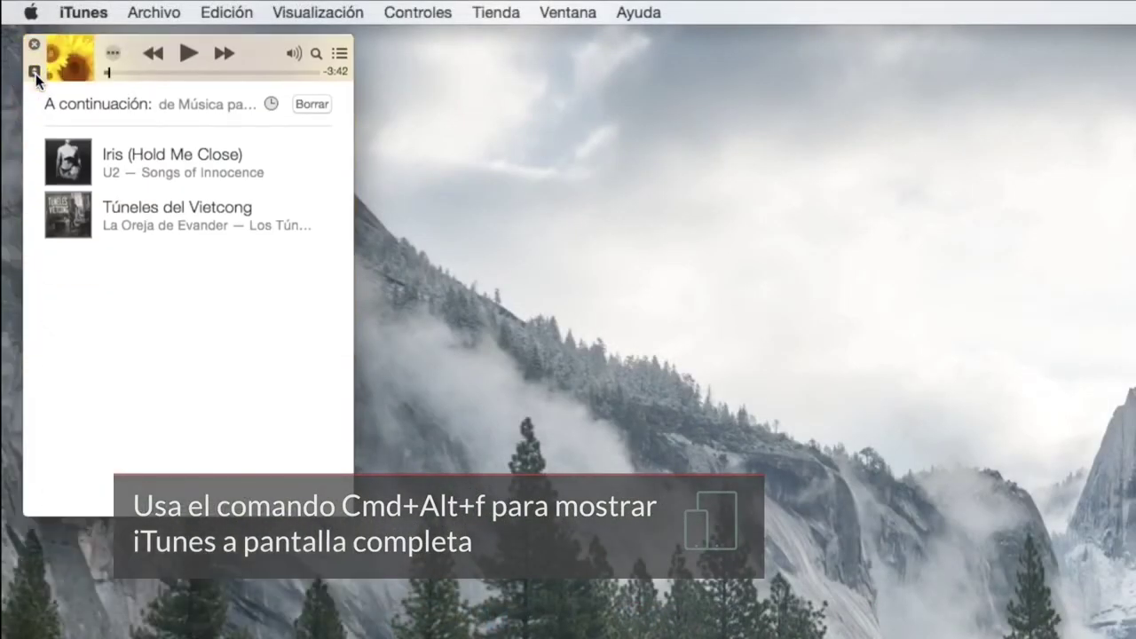
left_click_drag(353, 514, 183, 264)
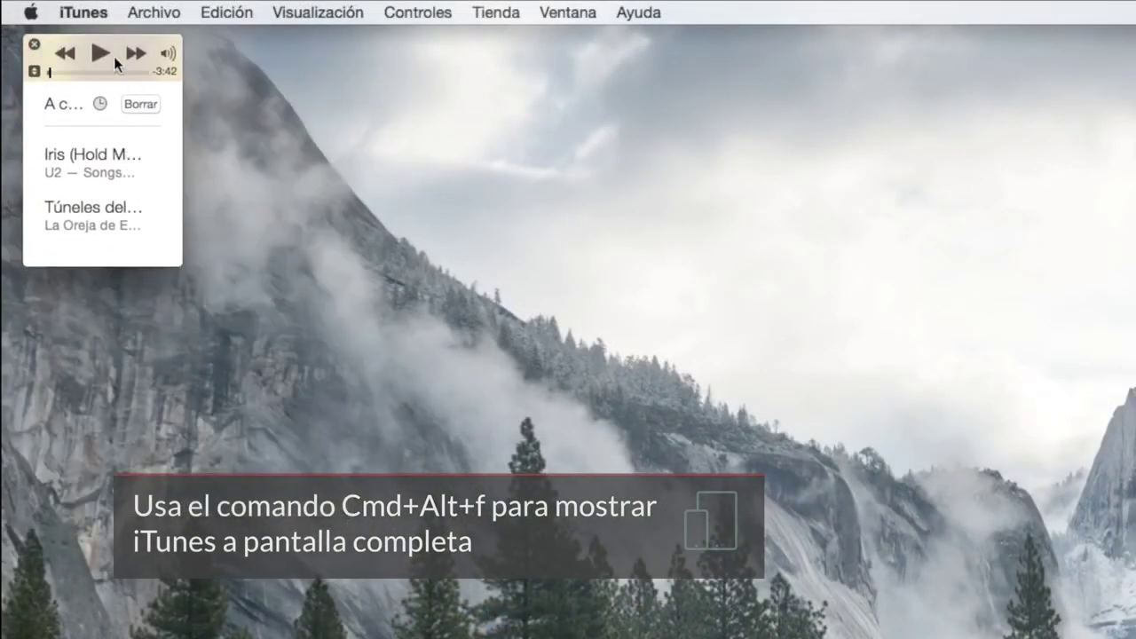
left_click_drag(118, 46, 120, 80)
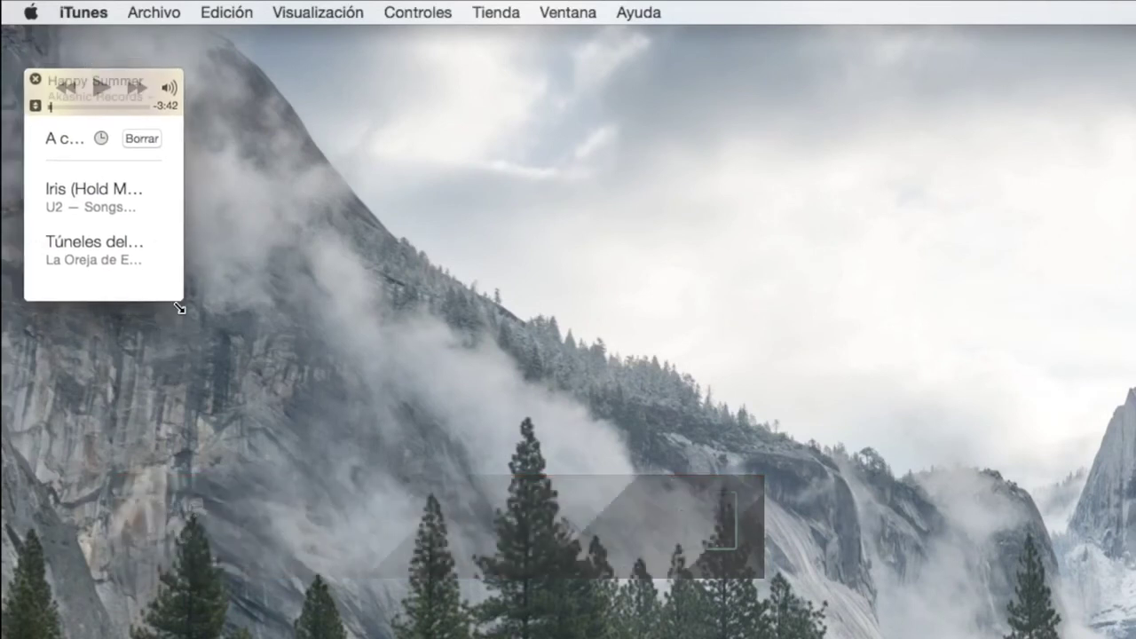
Step: Resume Happy Summer Days in the mini player and skip forward a little within the song
mouse_move(127, 107)
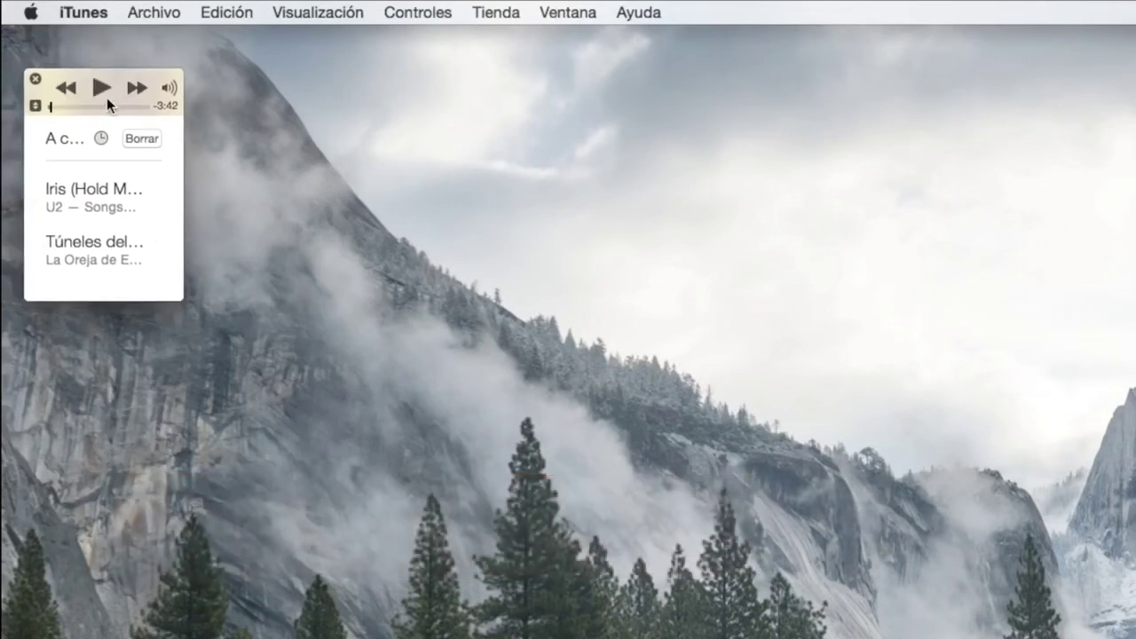
left_click(103, 87)
left_click(50, 108)
mouse_move(50, 108)
left_mouse_down()
mouse_move(97, 107)
mouse_move(67, 106)
left_mouse_up()
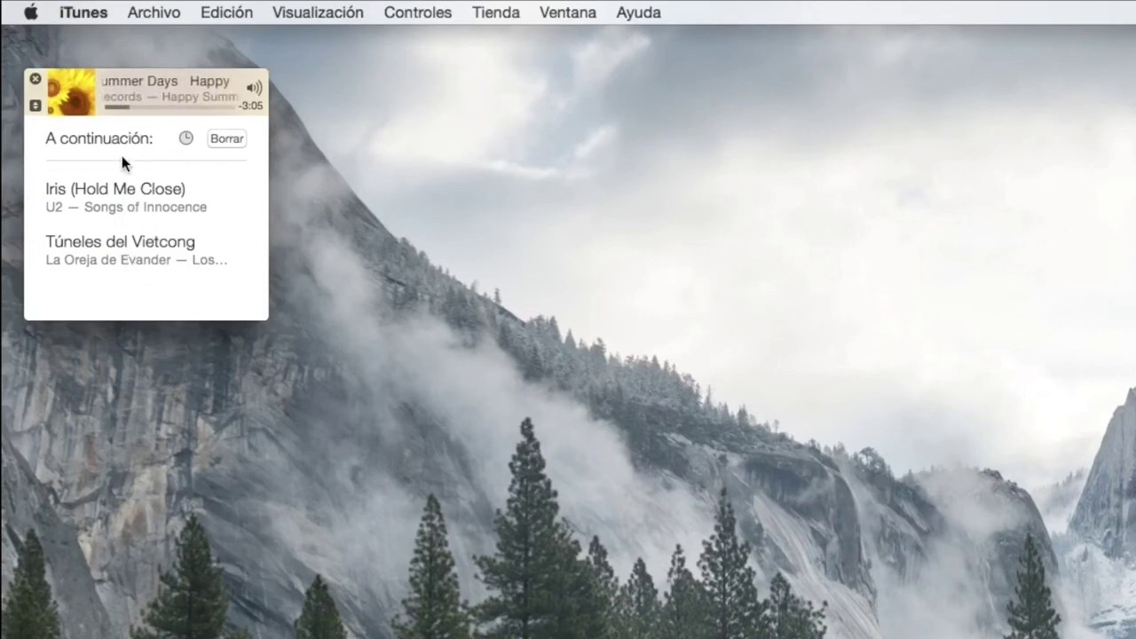
Step: Play Túneles del Vietcong from the mini player's upcoming songs and pause it
left_click(132, 253)
key("Return")
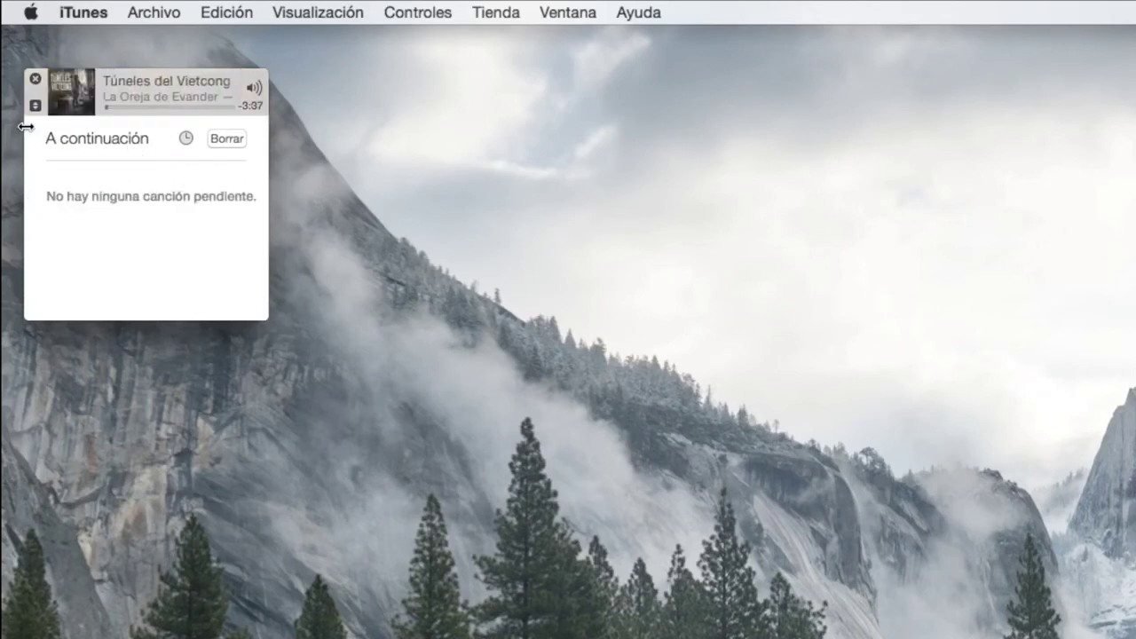
left_click(180, 91)
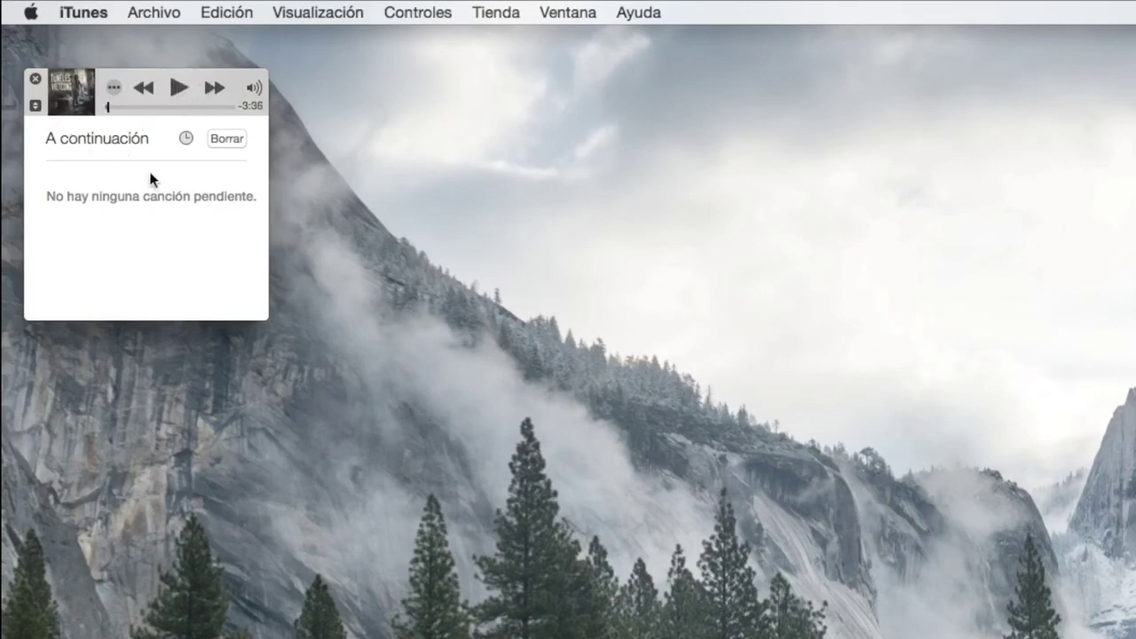
Step: Restore the mini player's large artwork and enlarge its window
left_click(36, 106)
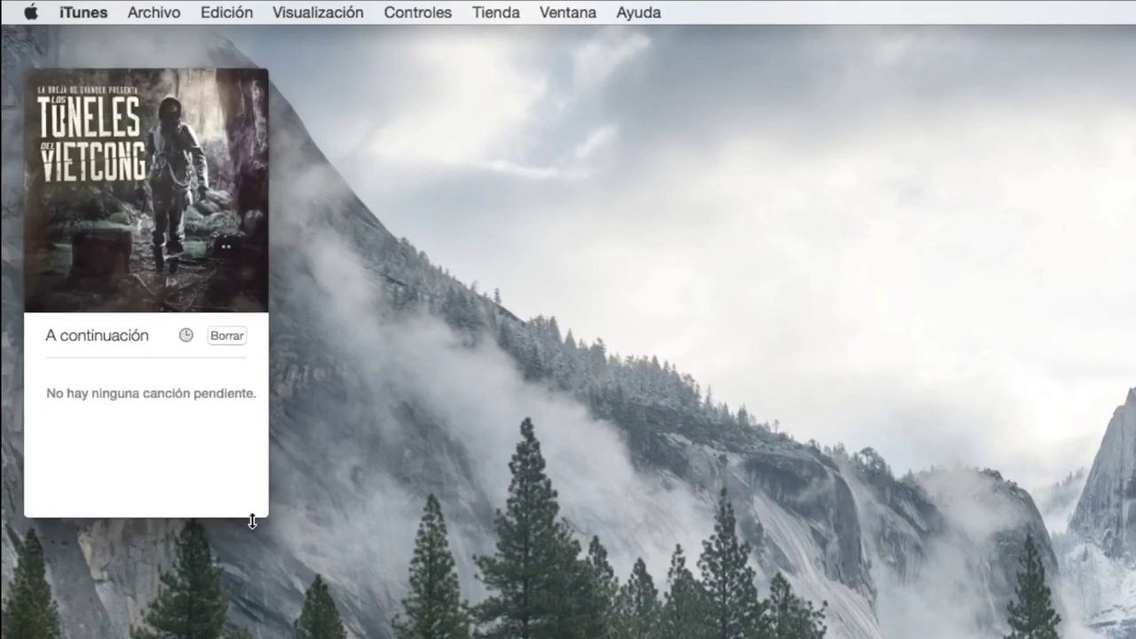
left_click_drag(249, 518, 302, 632)
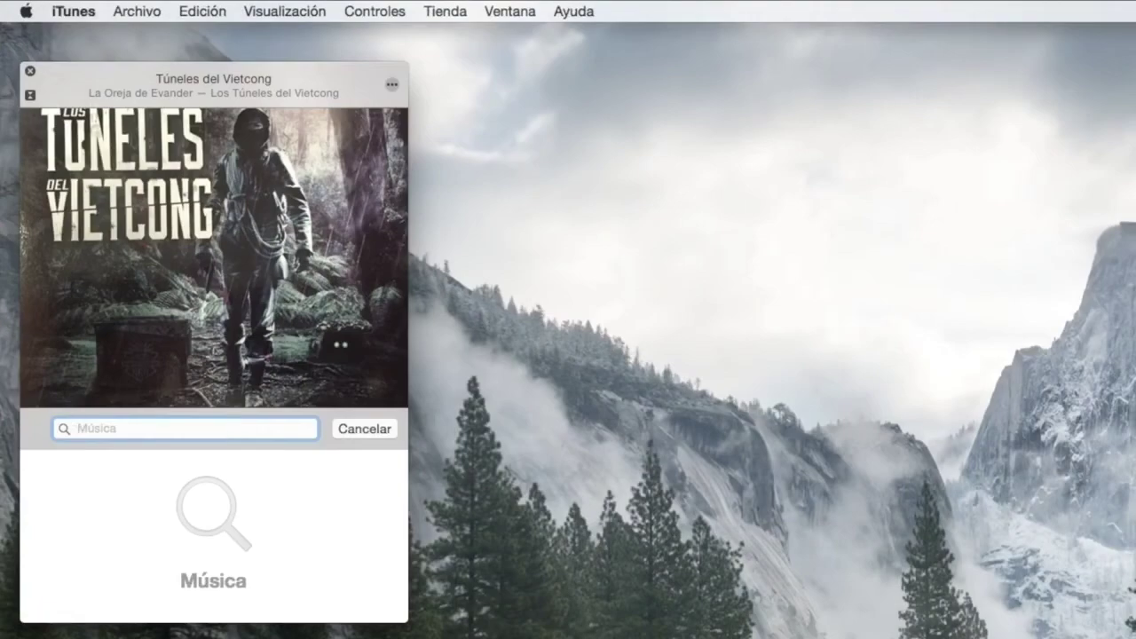
Step: Search the music library for u2 in the mini player and select the artist U2
type("u2")
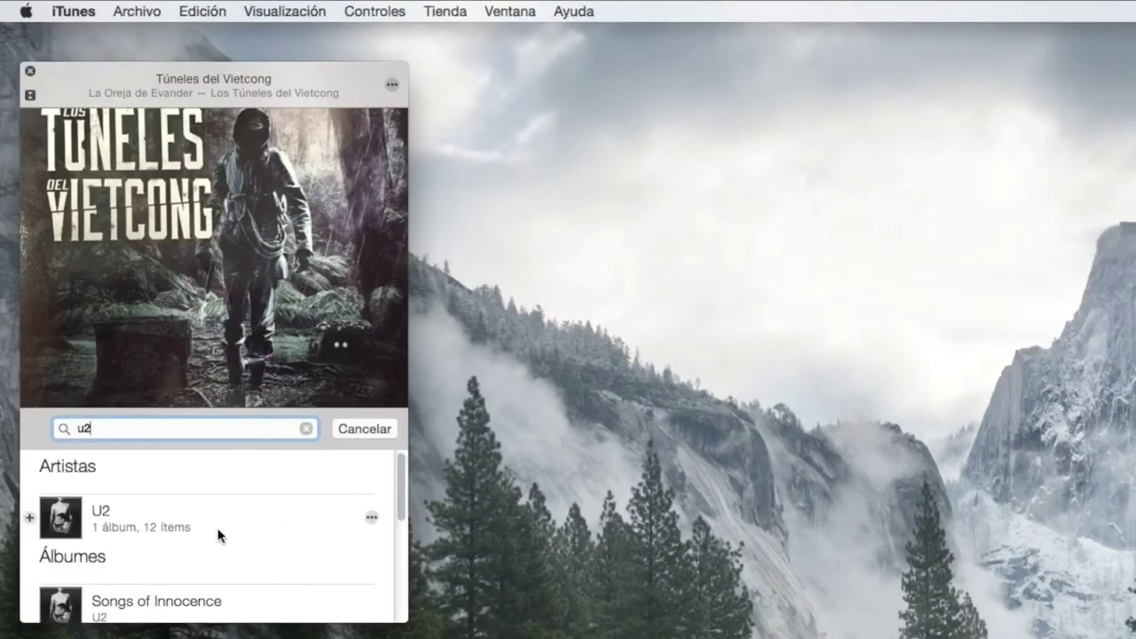
left_click(167, 523)
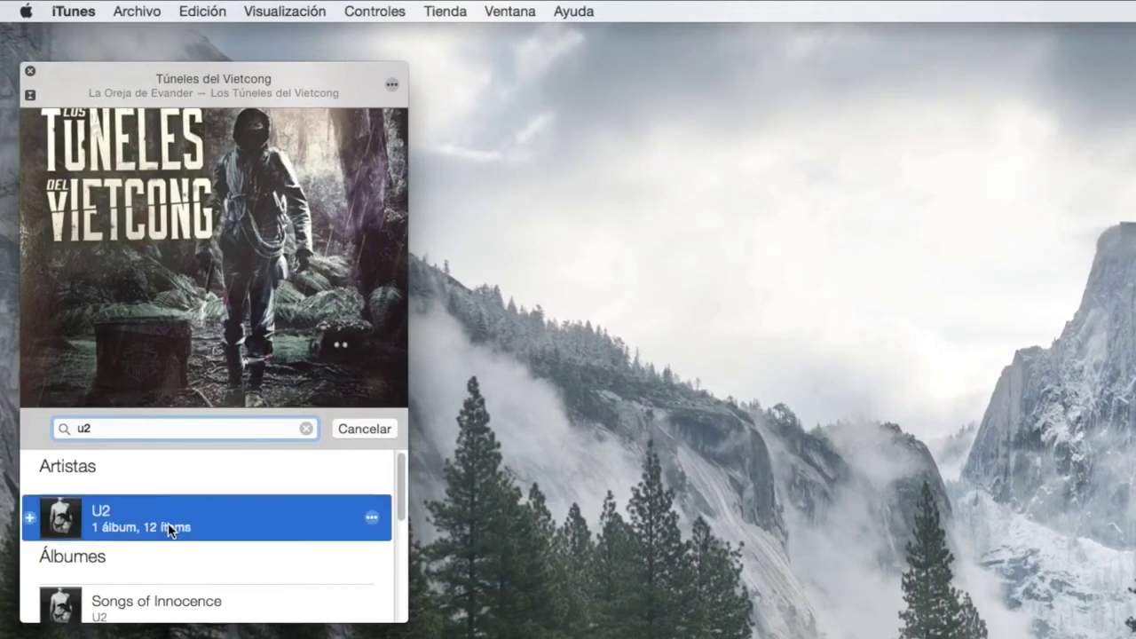
mouse_move(186, 439)
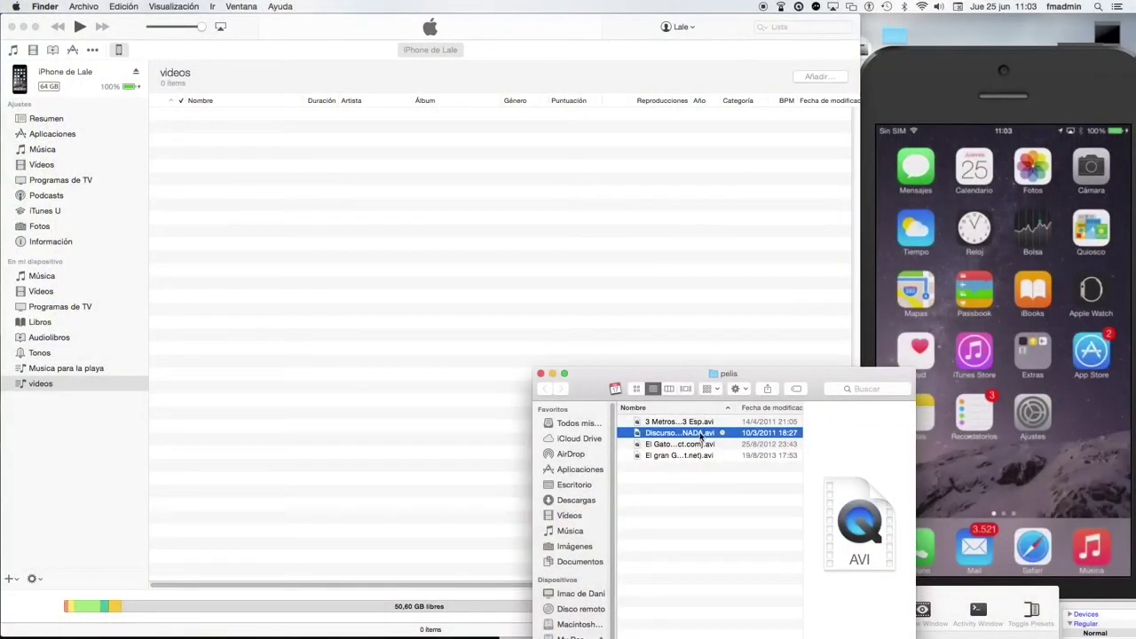
Step: Try to copy the Discurso AVI movie from the pelis folder into the iPhone's videos playlist, and dismiss the alert
left_click_drag(699, 435, 64, 387)
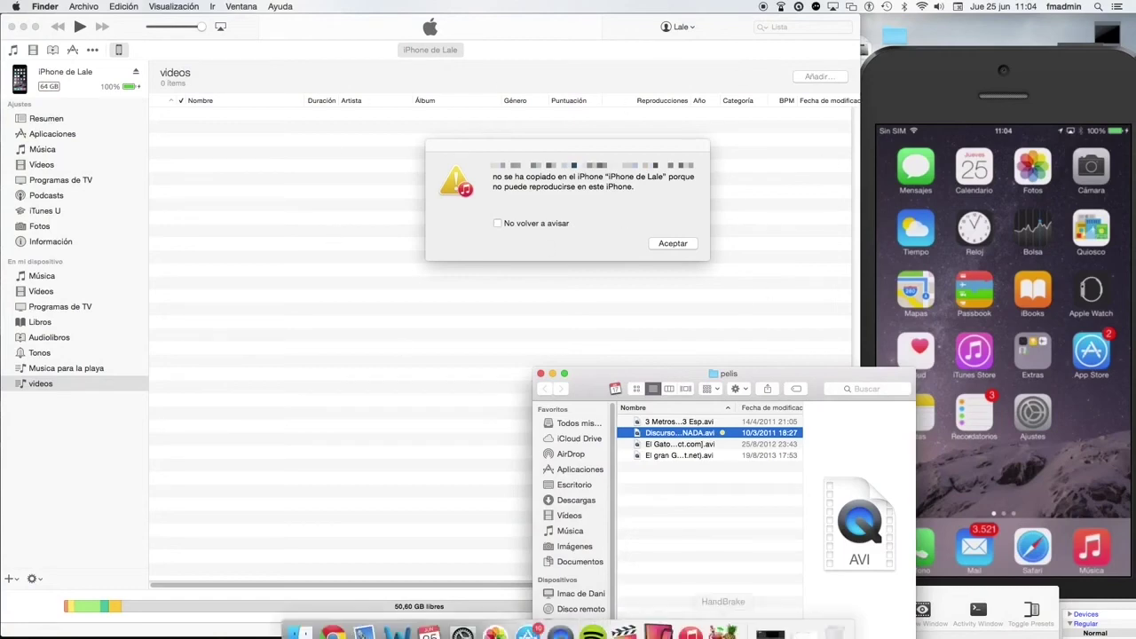
left_click(689, 612)
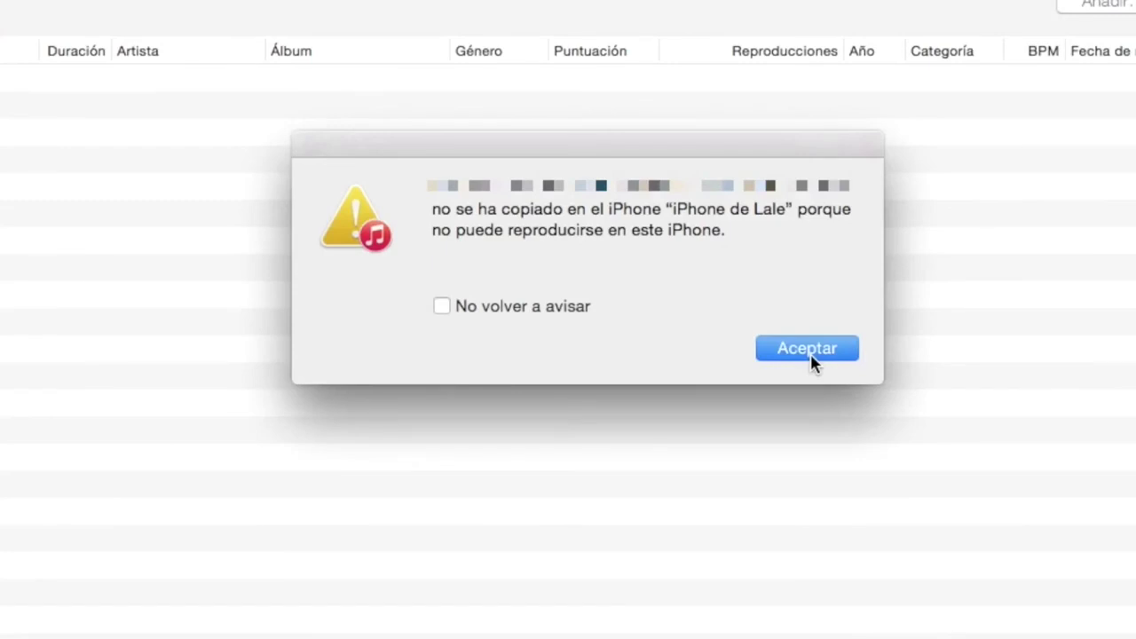
left_click(810, 353)
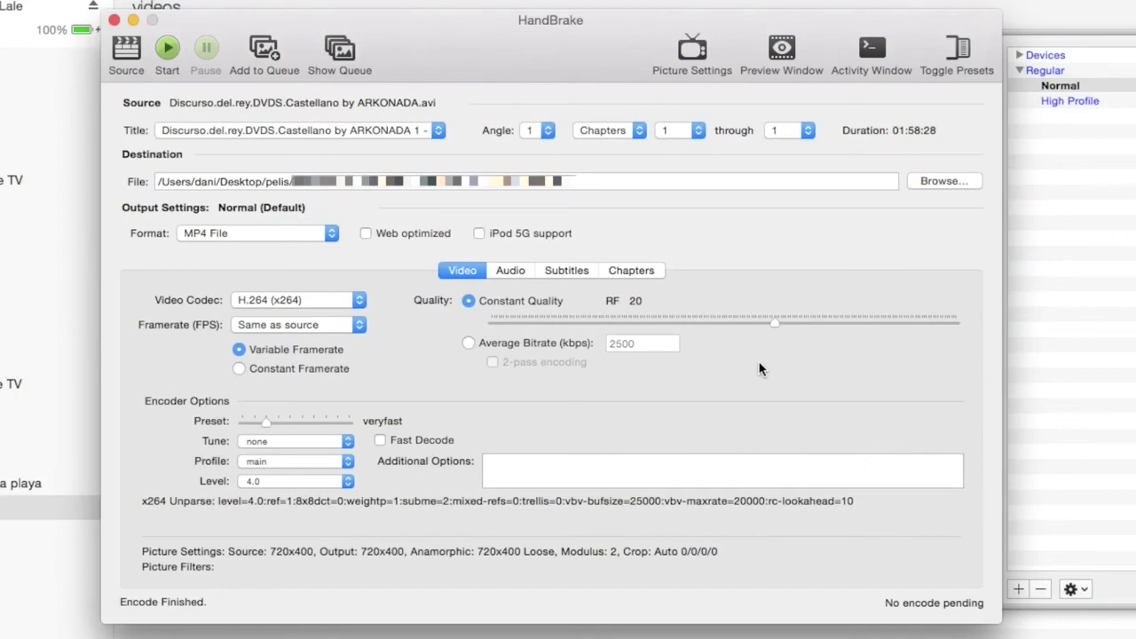
Step: In HandBrake, open the Discurso AVI movie from the pelis folder as the source
left_click(128, 54)
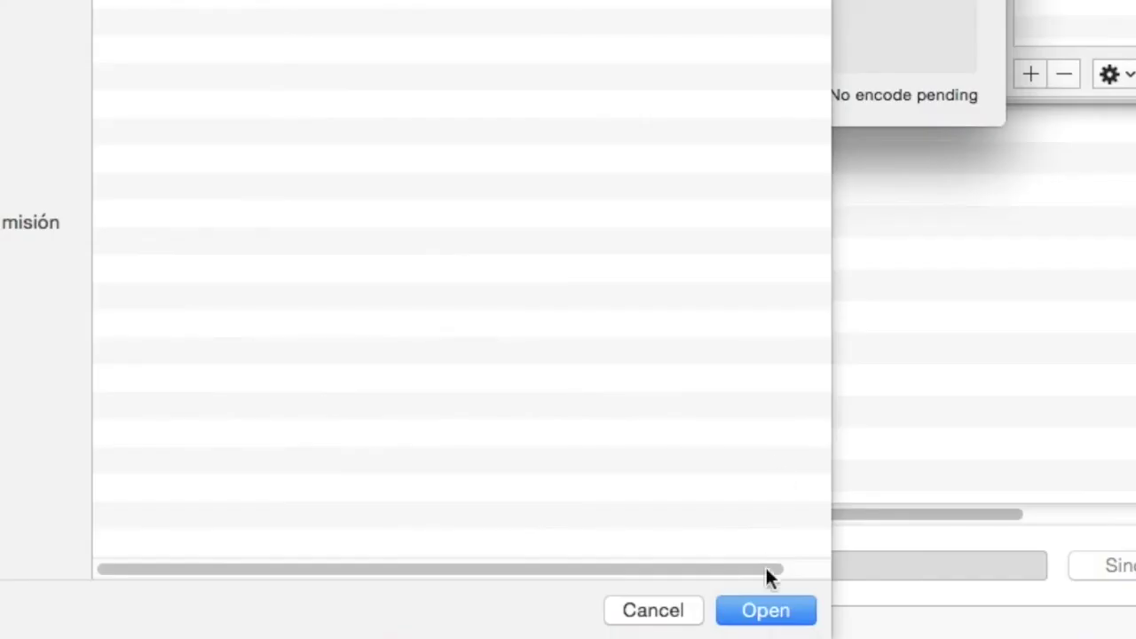
left_click(601, 624)
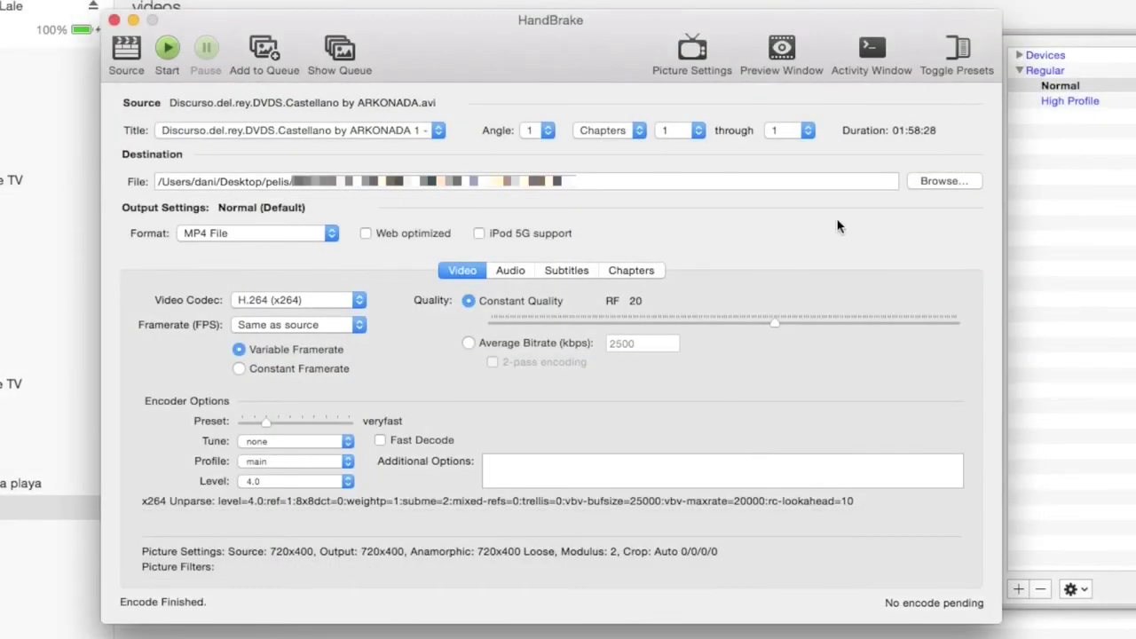
Step: Set the pelis folder as the destination for the MP4 file and start the conversion
left_click(958, 182)
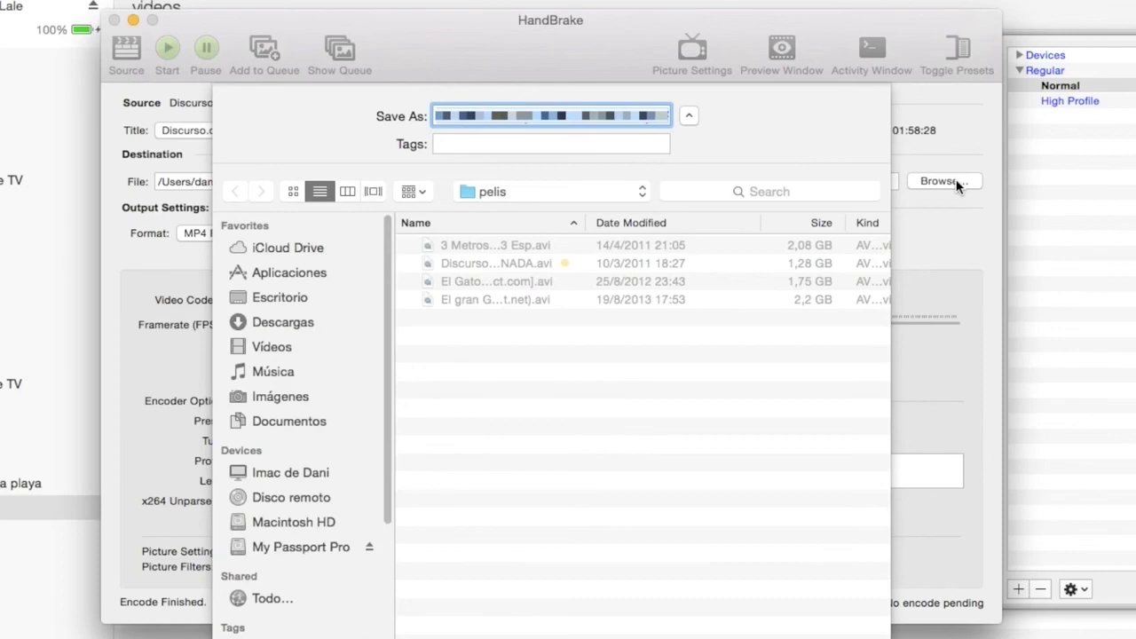
key("Return")
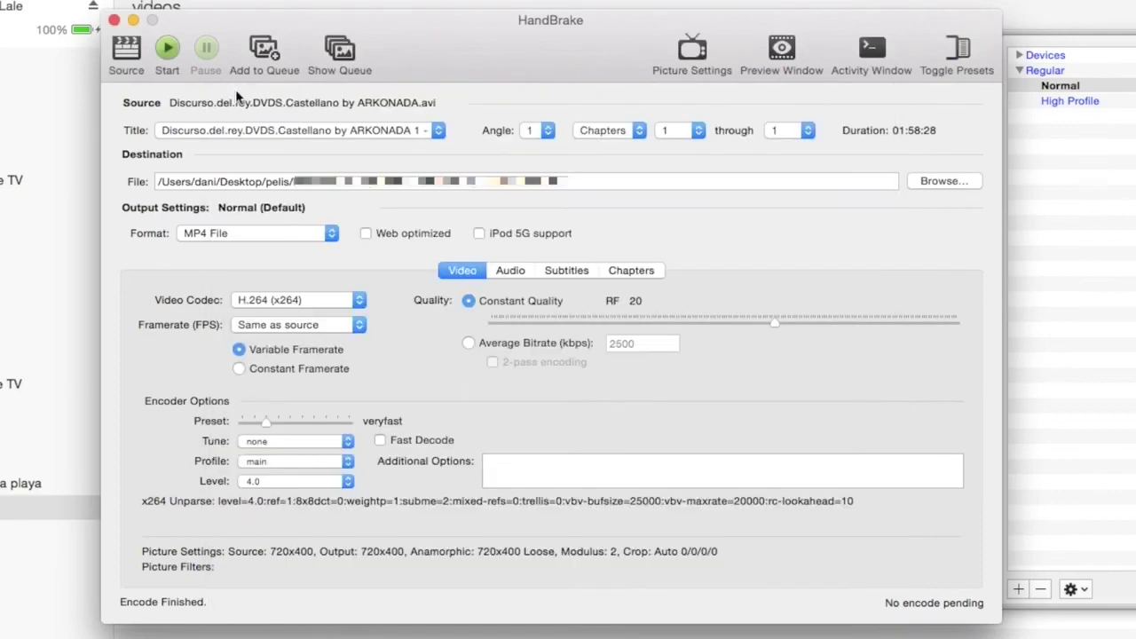
left_click(169, 51)
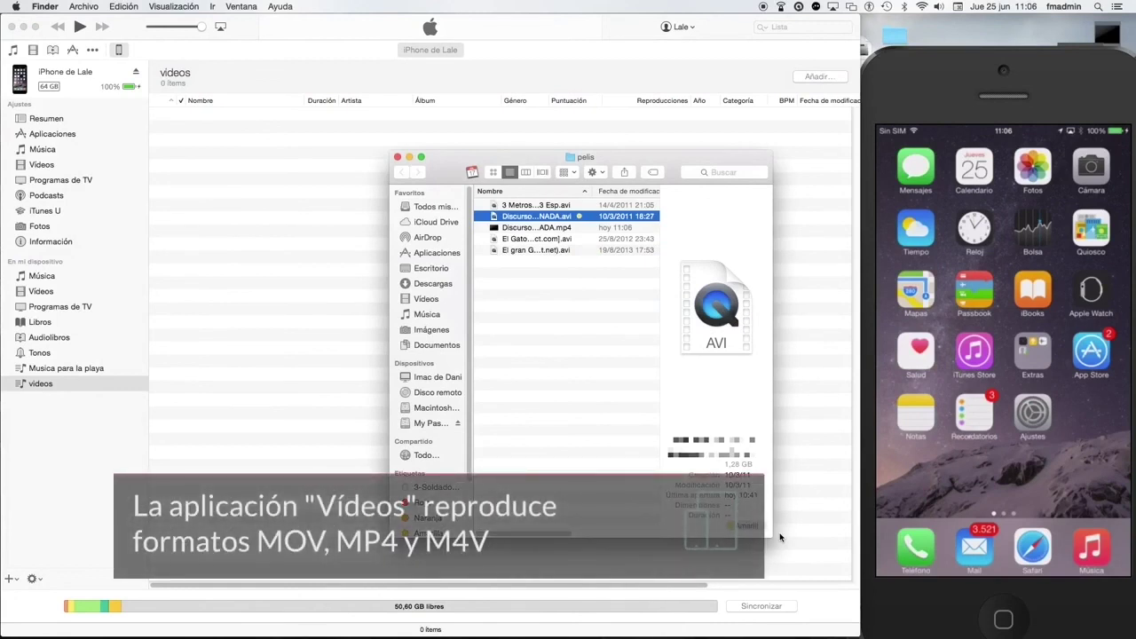
Step: Copy the converted Discurso MP4 into the iPhone's videos playlist, move the iTunes window slightly down, and switch to the mirrored iPhone in Reflector
left_click_drag(883, 286, 54, 383)
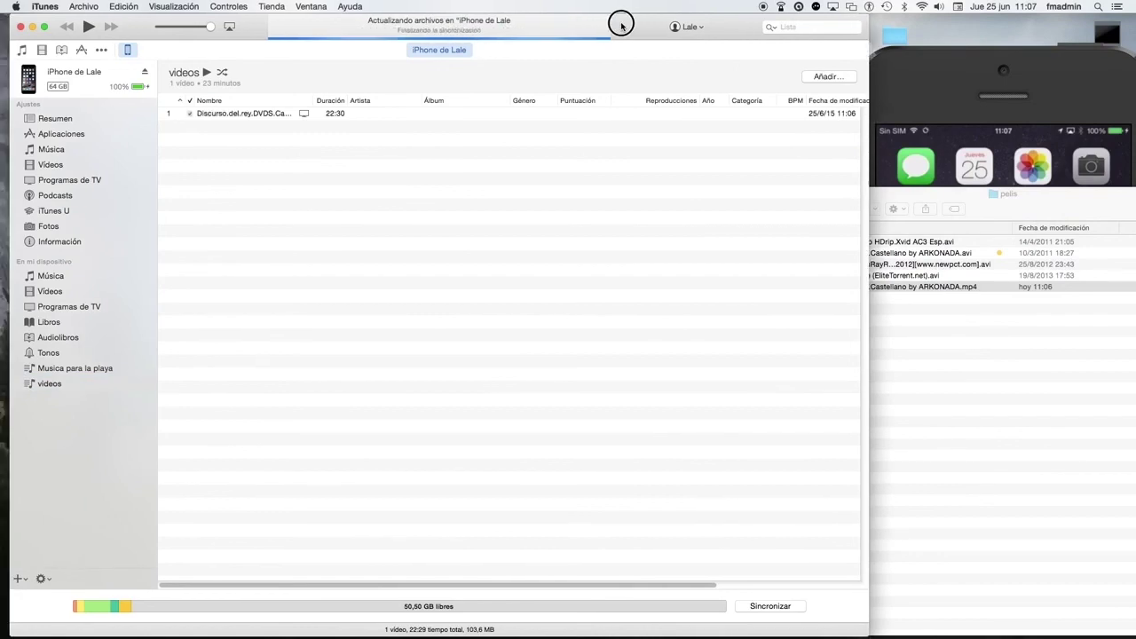
left_click_drag(613, 25, 593, 51)
left_click(948, 74)
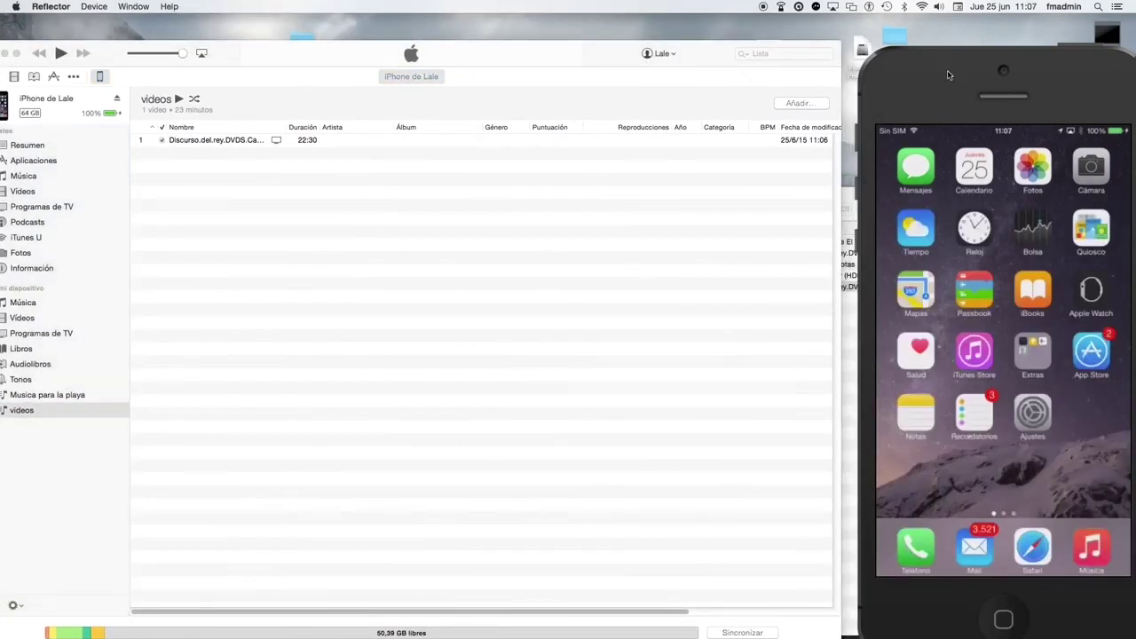